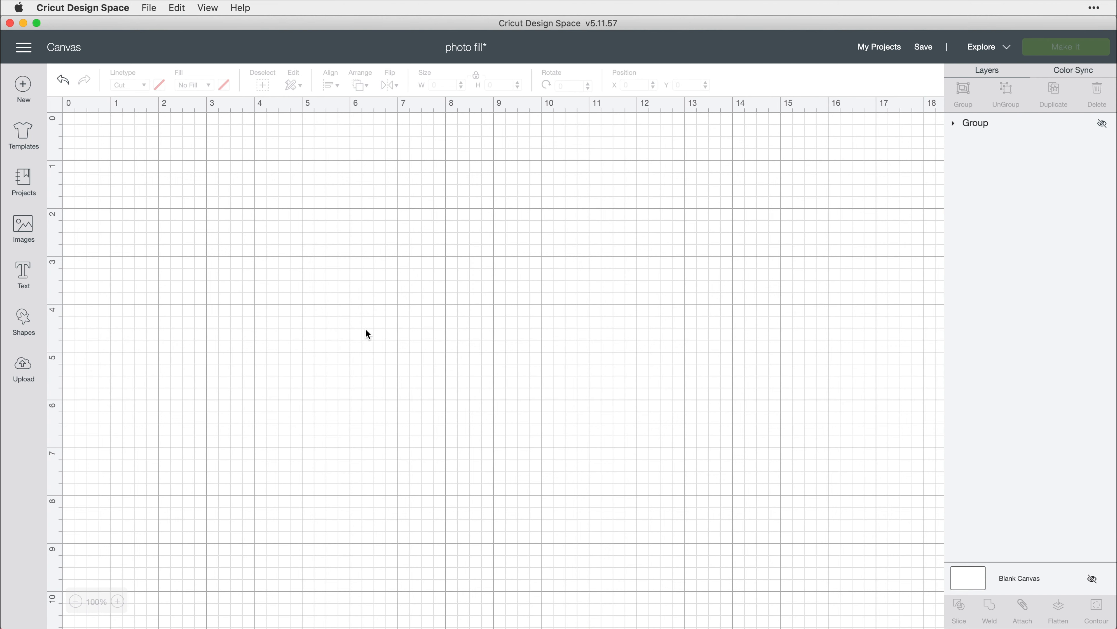
Step: Upload 01.png from the Downloads folder as a pattern fill, keep the pattern name 01, and return to the canvas
left_click(24, 369)
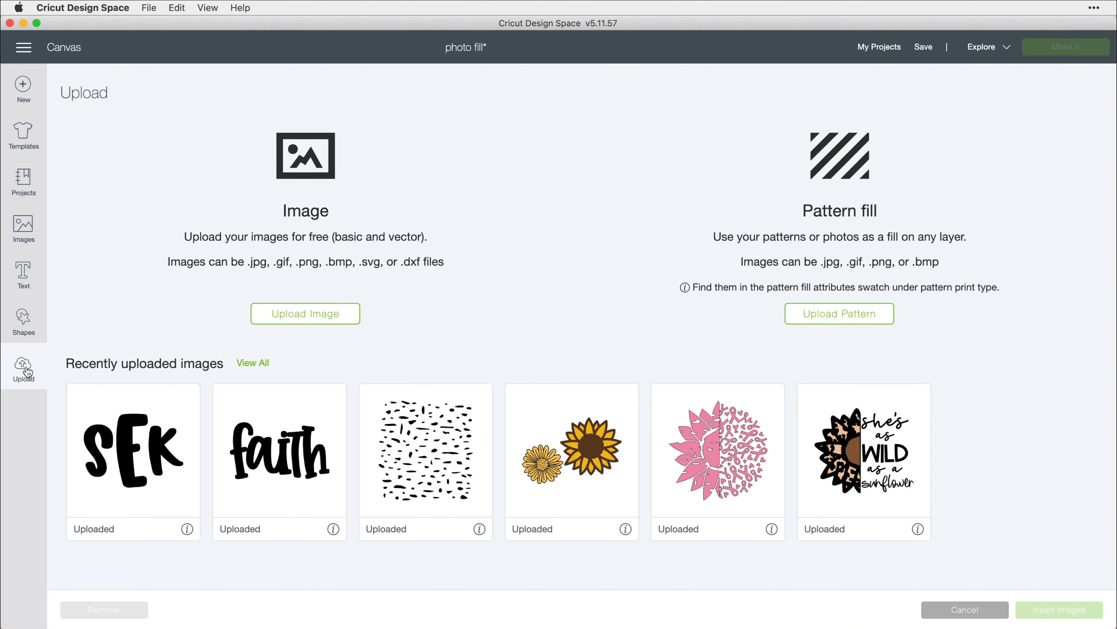
left_click(857, 319)
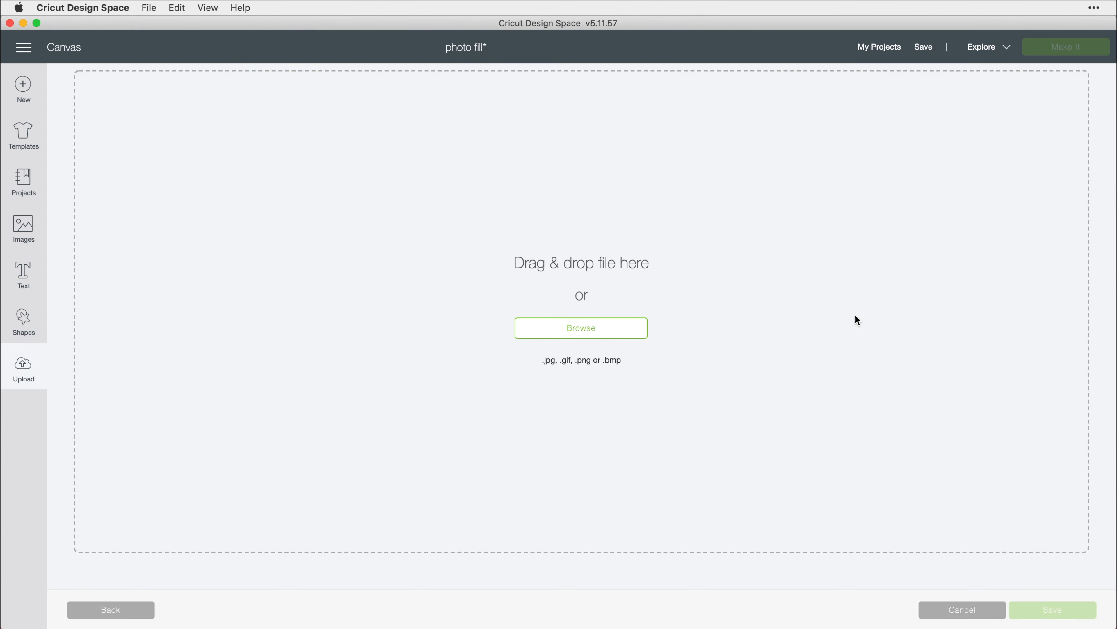
left_click(598, 336)
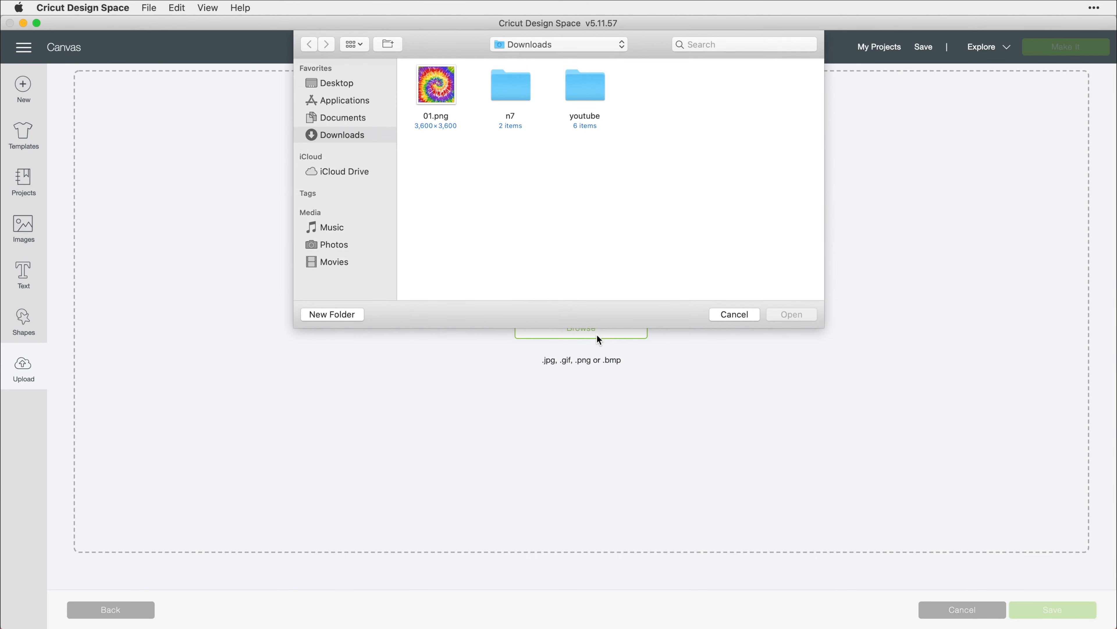
left_click(435, 94)
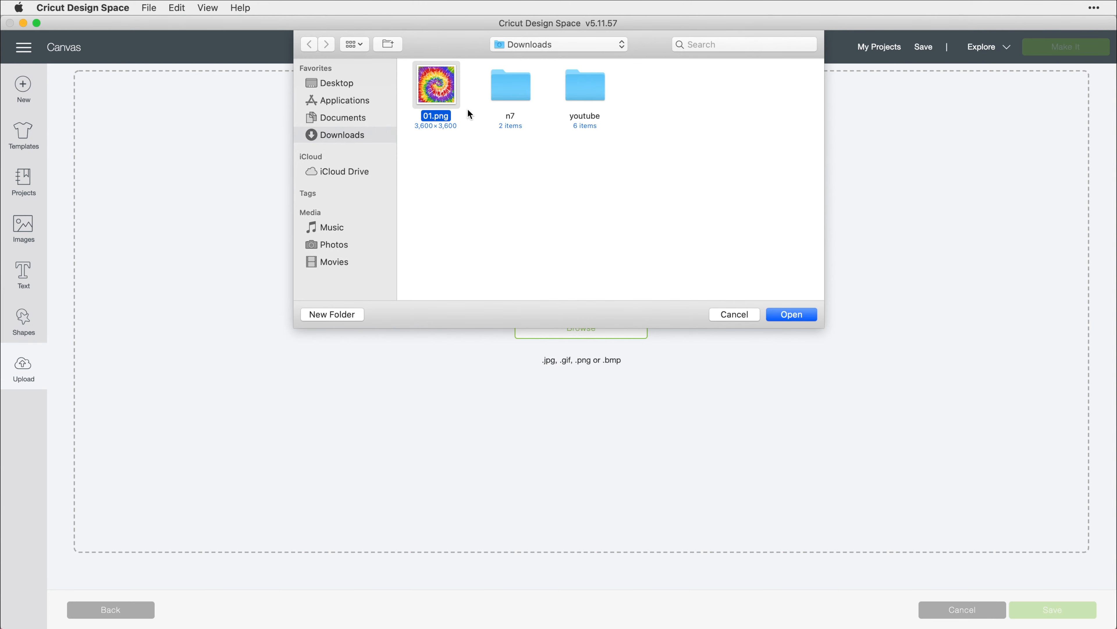
left_click(786, 315)
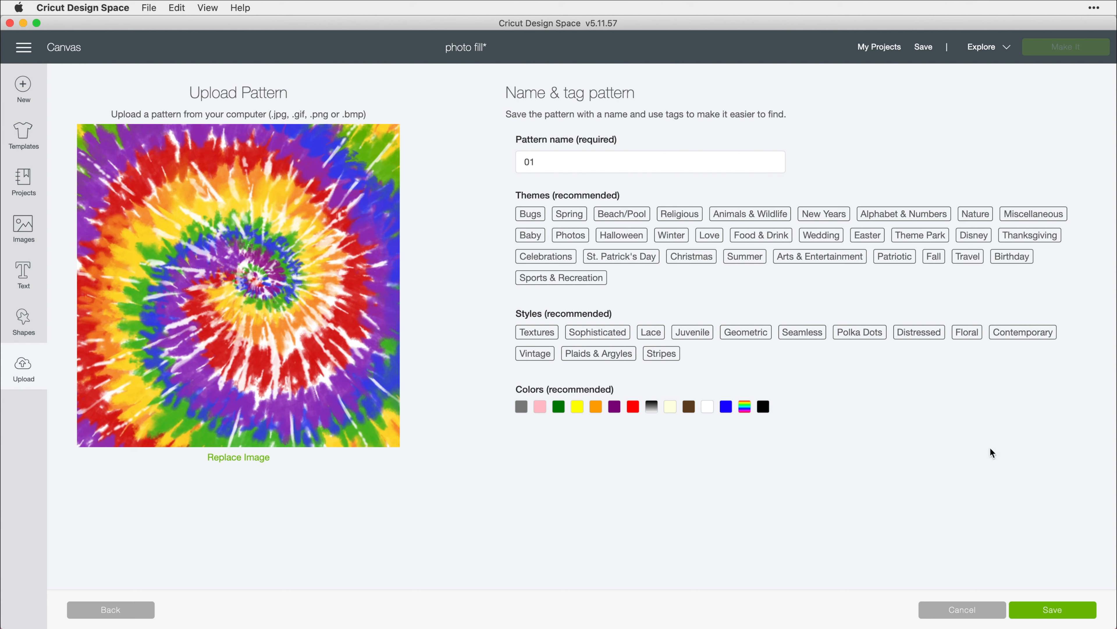
left_click(1047, 610)
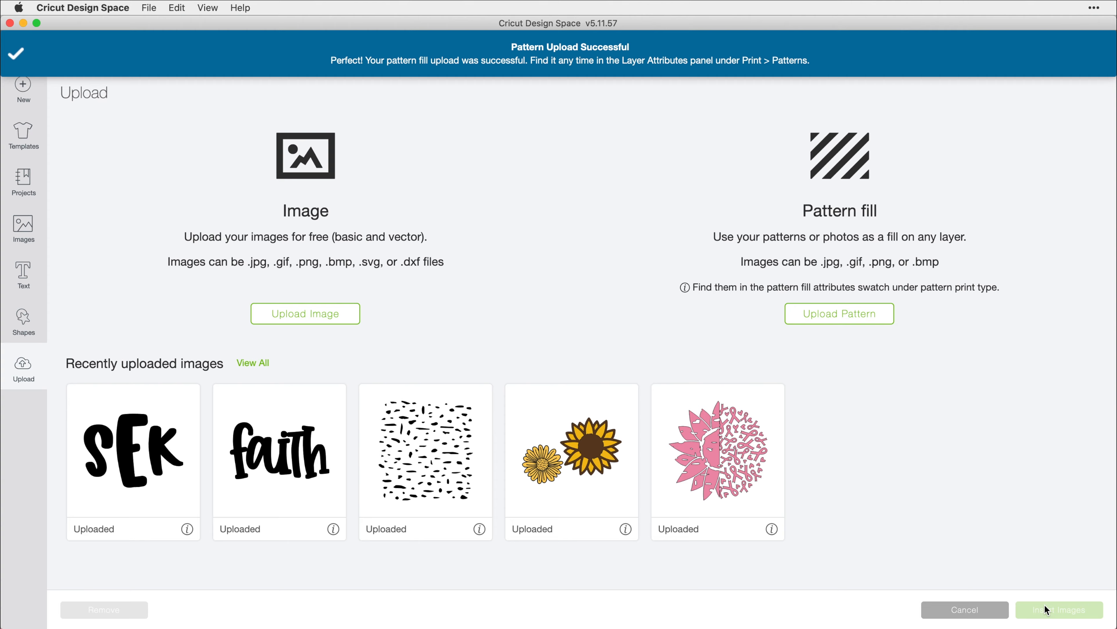
left_click(978, 612)
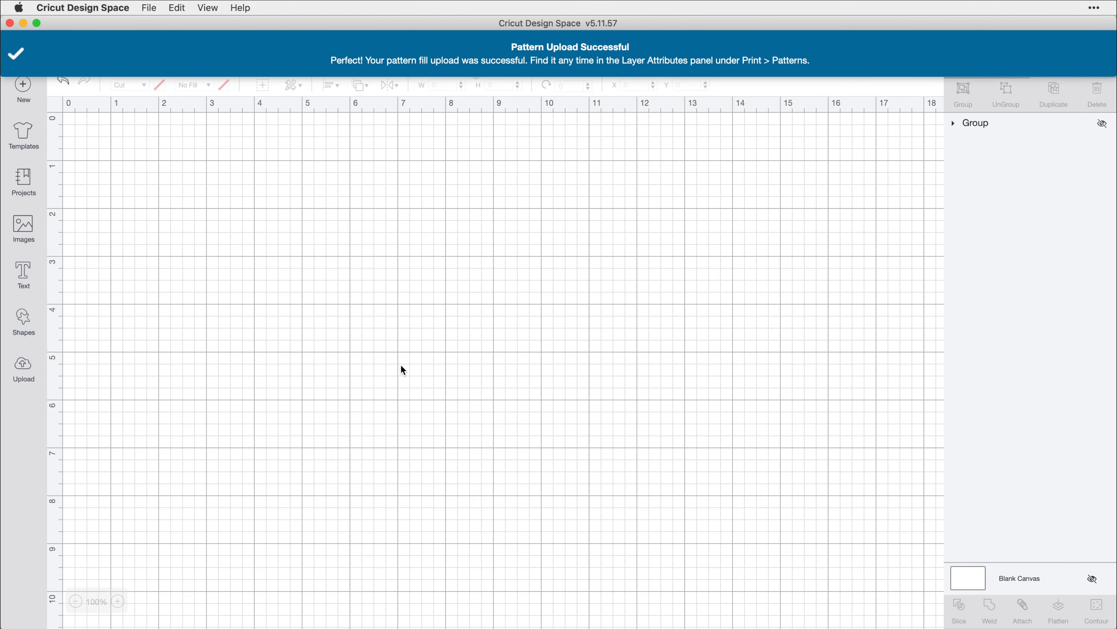
Step: Add a first name as KAPeachy text and enlarge it to about 8.4 inches wide in the upper middle of the canvas
left_click(24, 272)
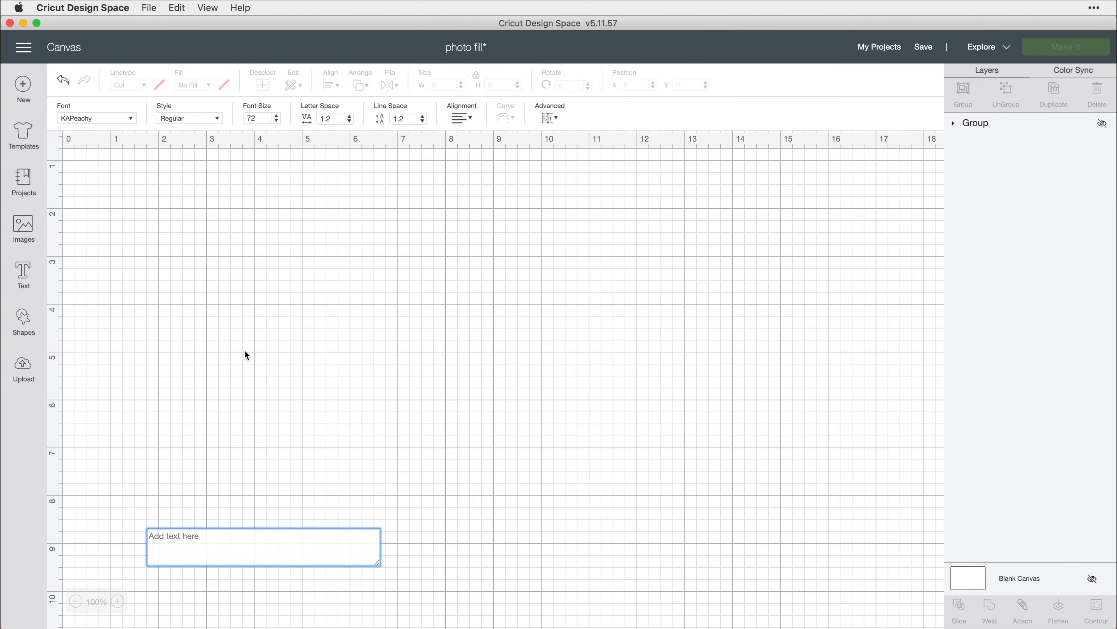
type("sofia")
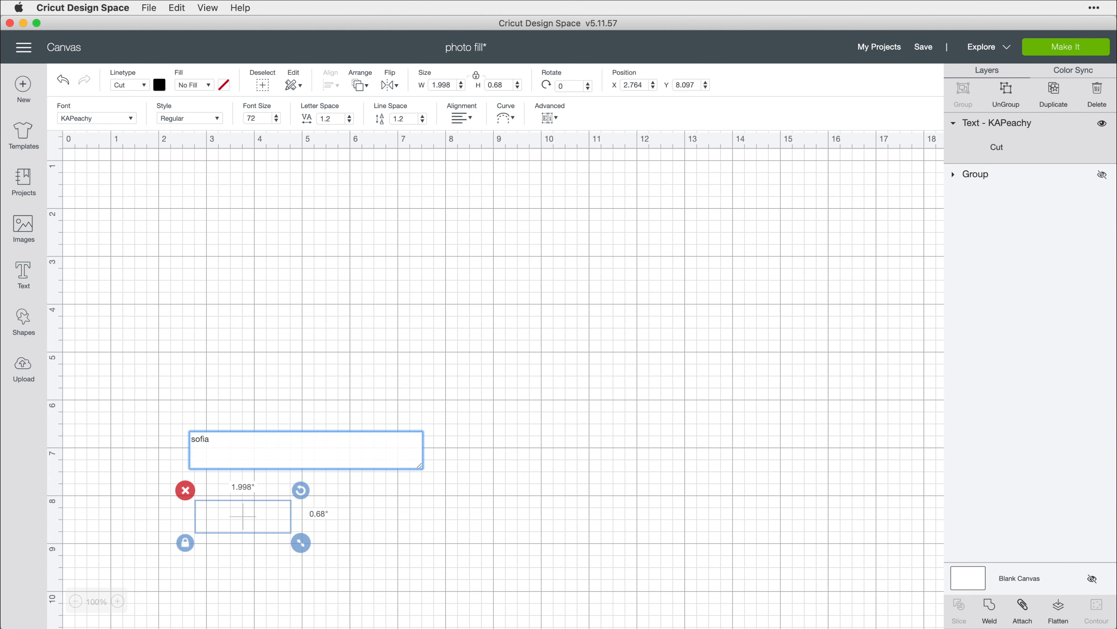
left_click(338, 381)
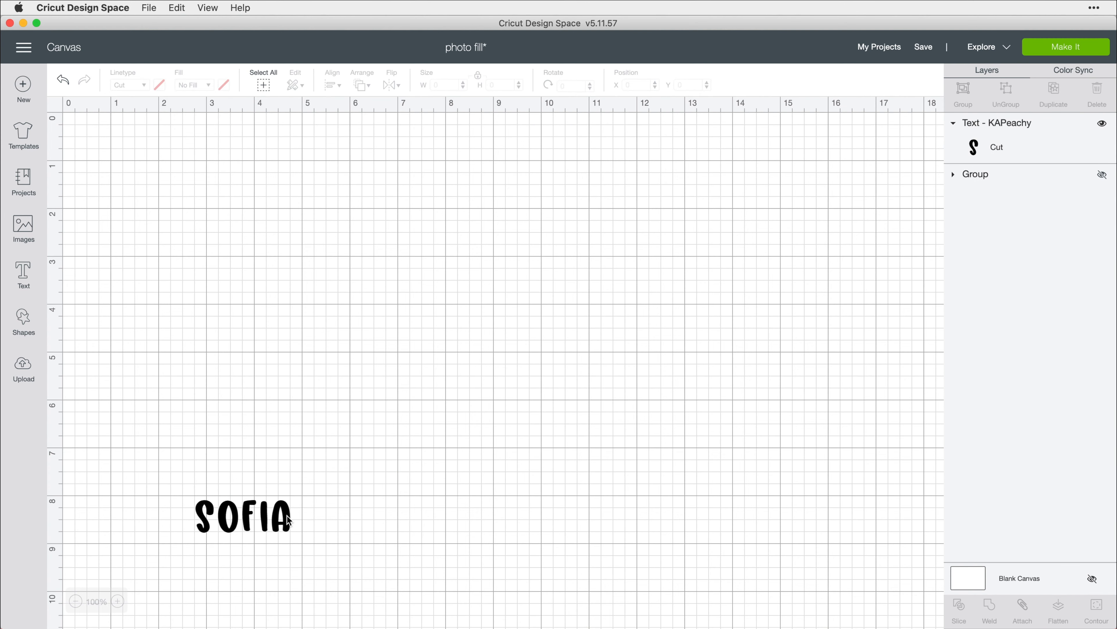
left_click_drag(283, 515, 661, 406)
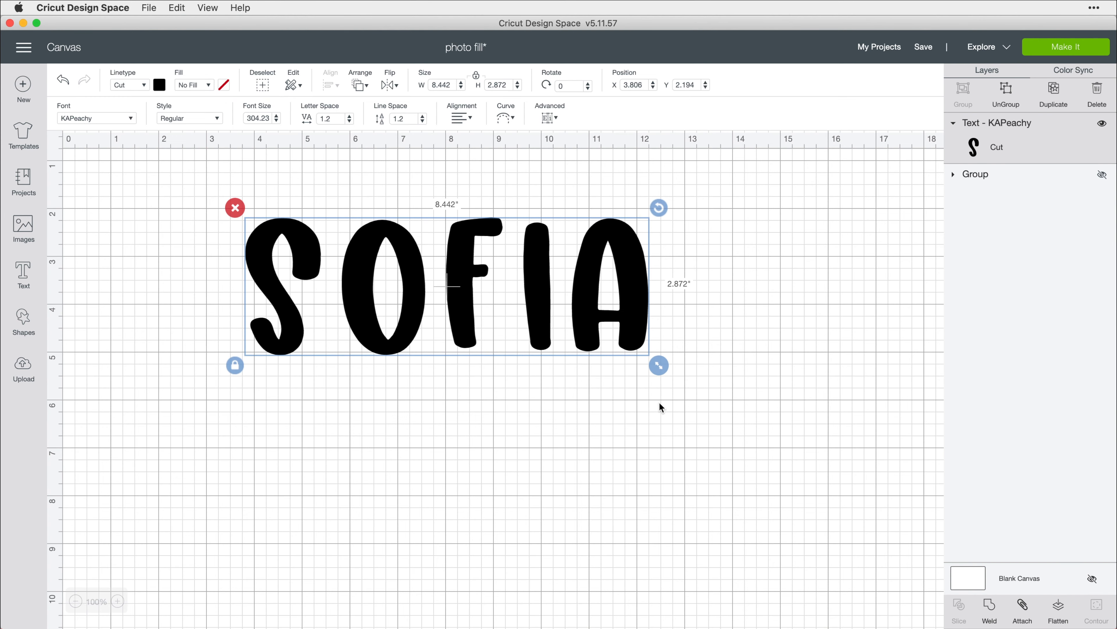
Step: Set the name text's fill to Print with the uploaded tie-dye spiral pattern
left_click(209, 85)
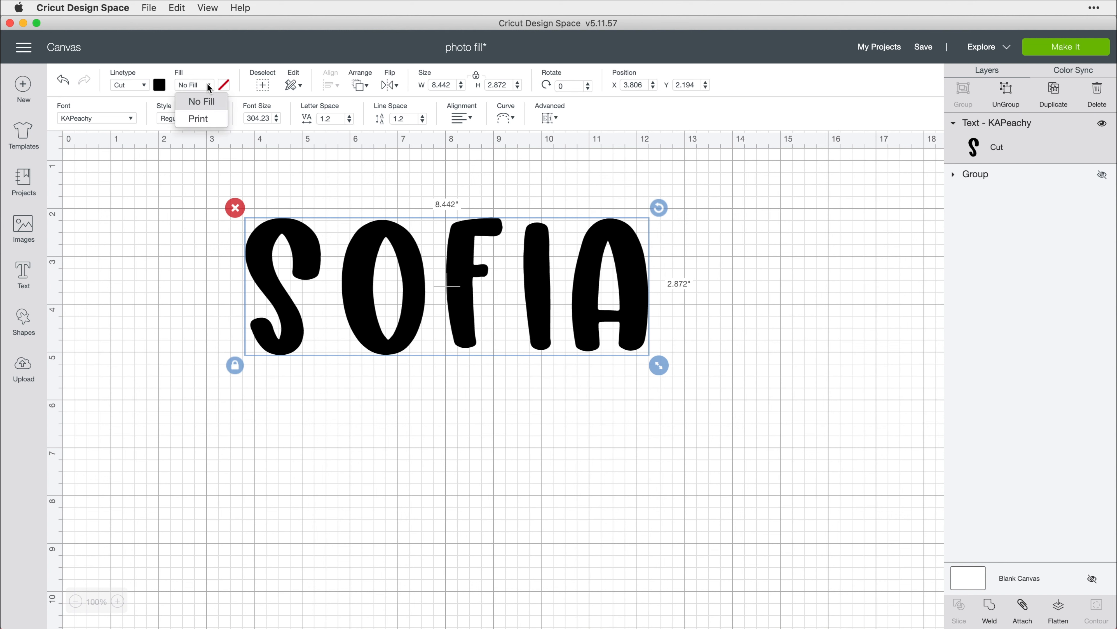
left_click(209, 124)
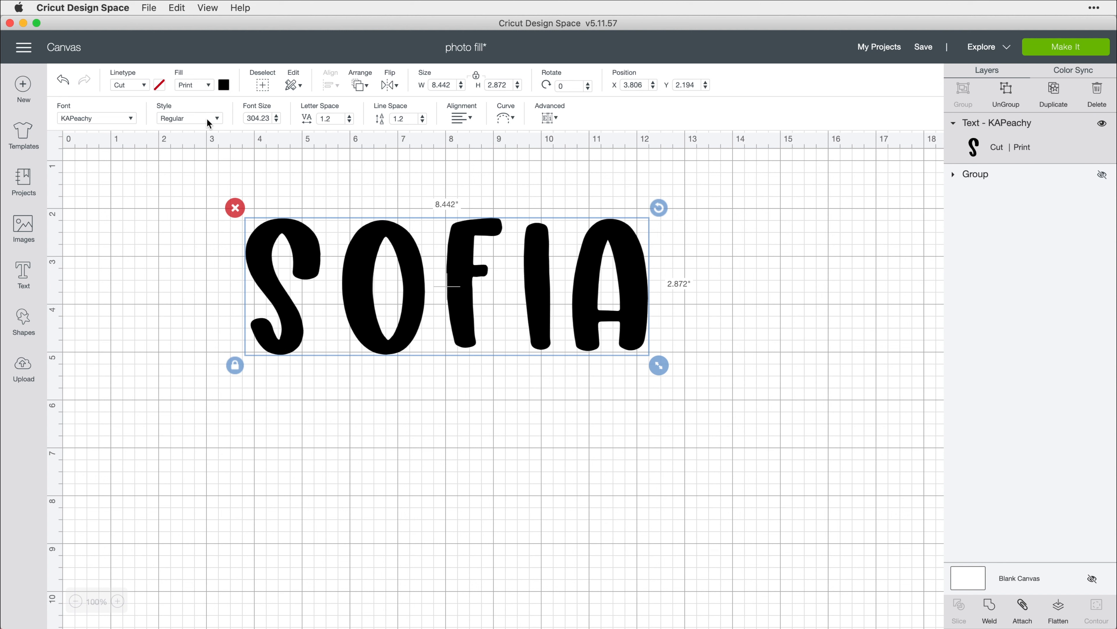
left_click(224, 85)
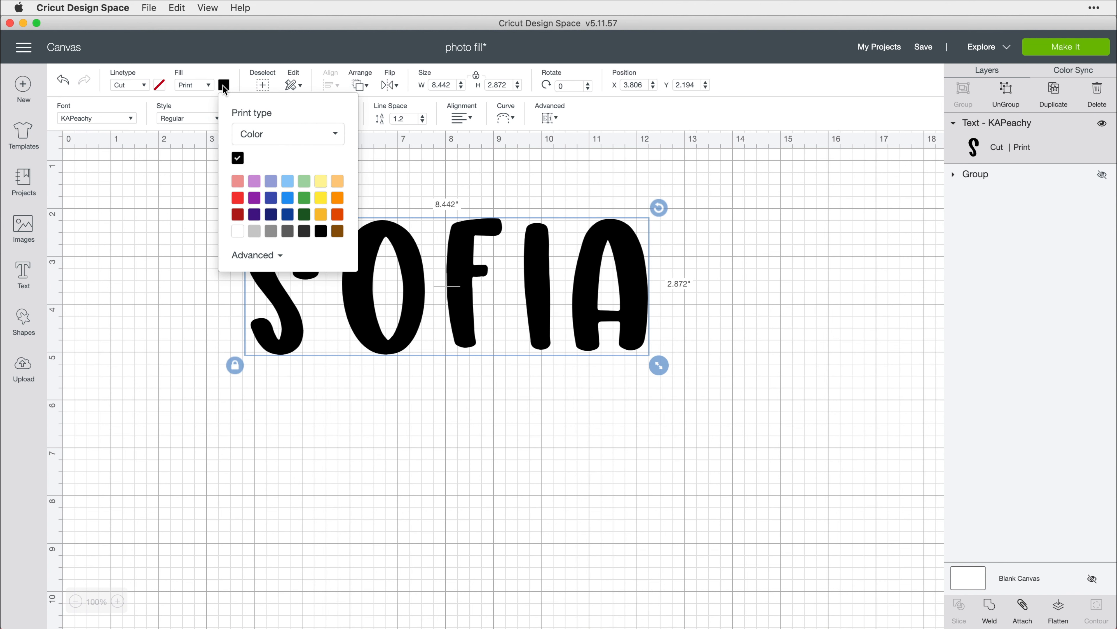
left_click(282, 136)
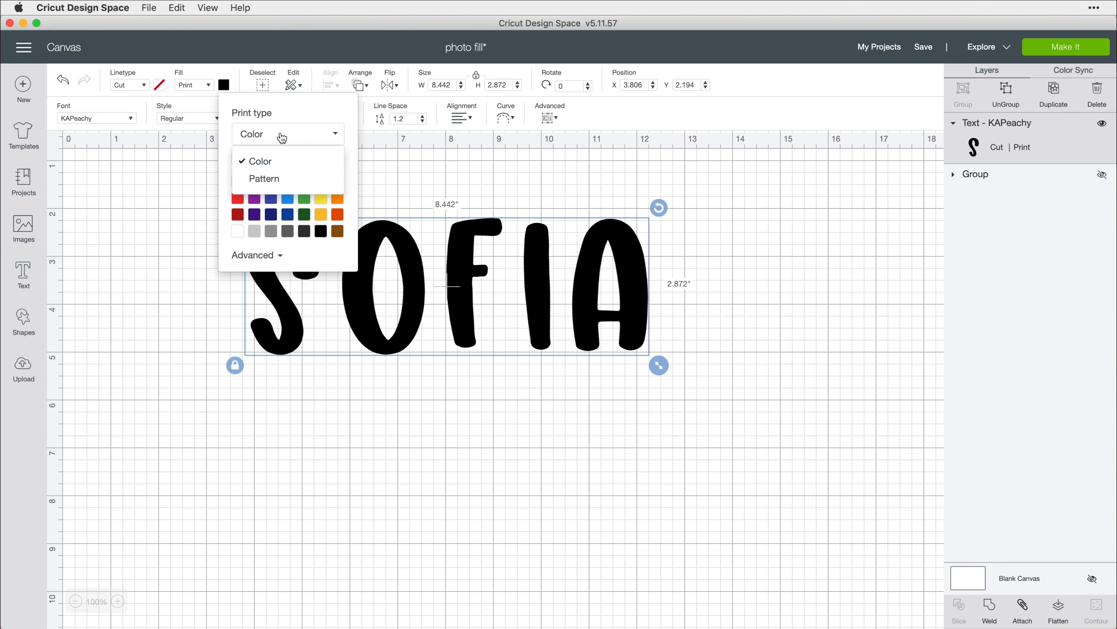
left_click(264, 178)
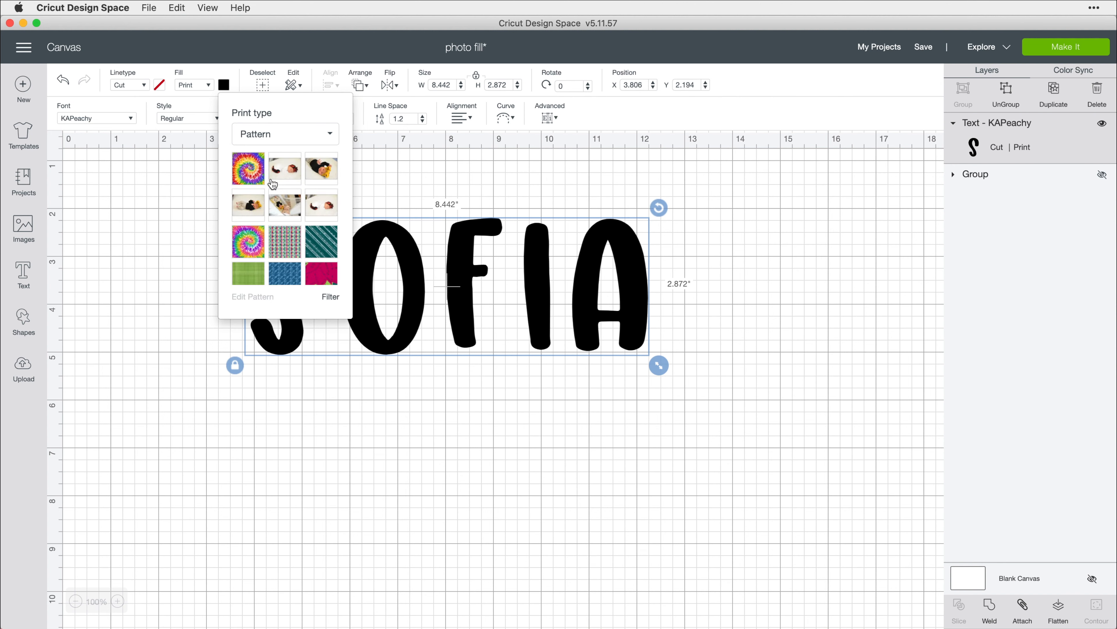
left_click(250, 176)
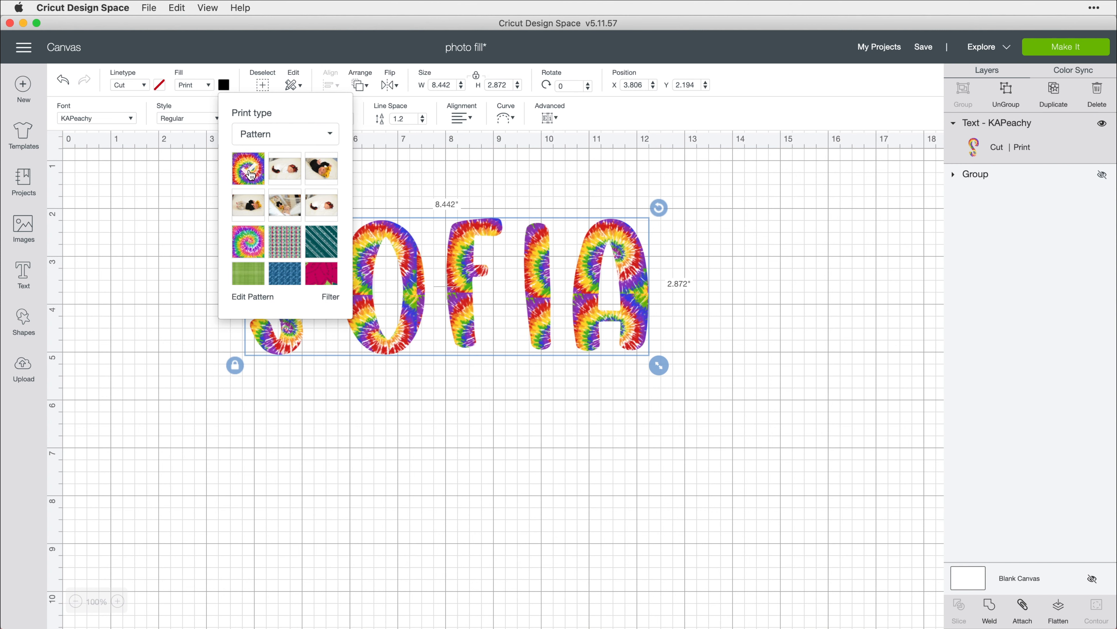
left_click(311, 393)
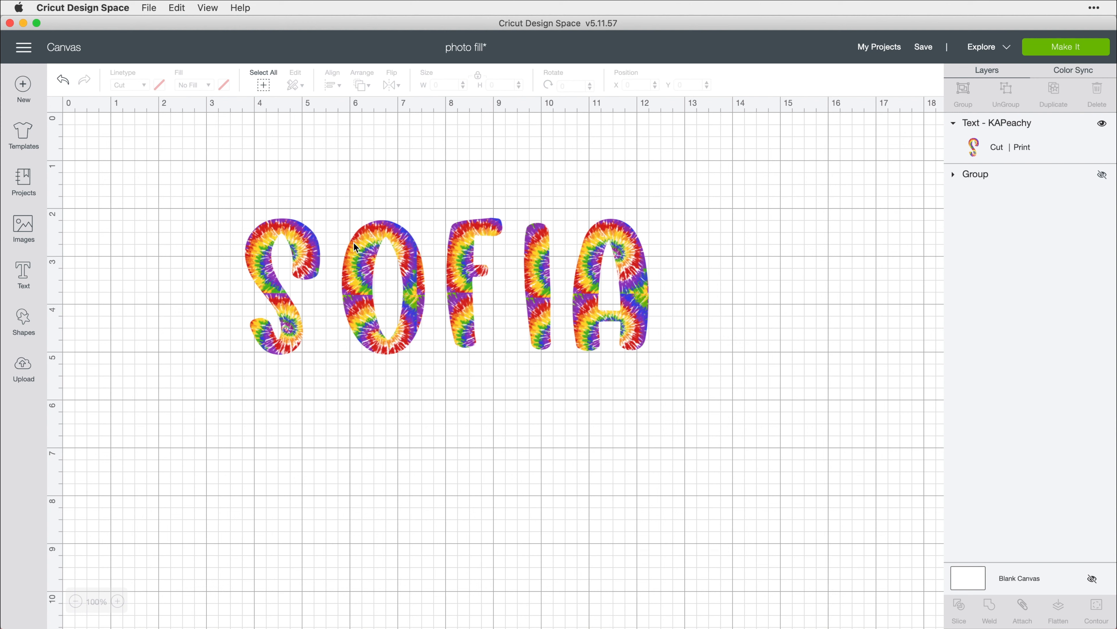
Step: Edit the tie-dye pattern on the name text, setting its scale to 207
left_click(358, 254)
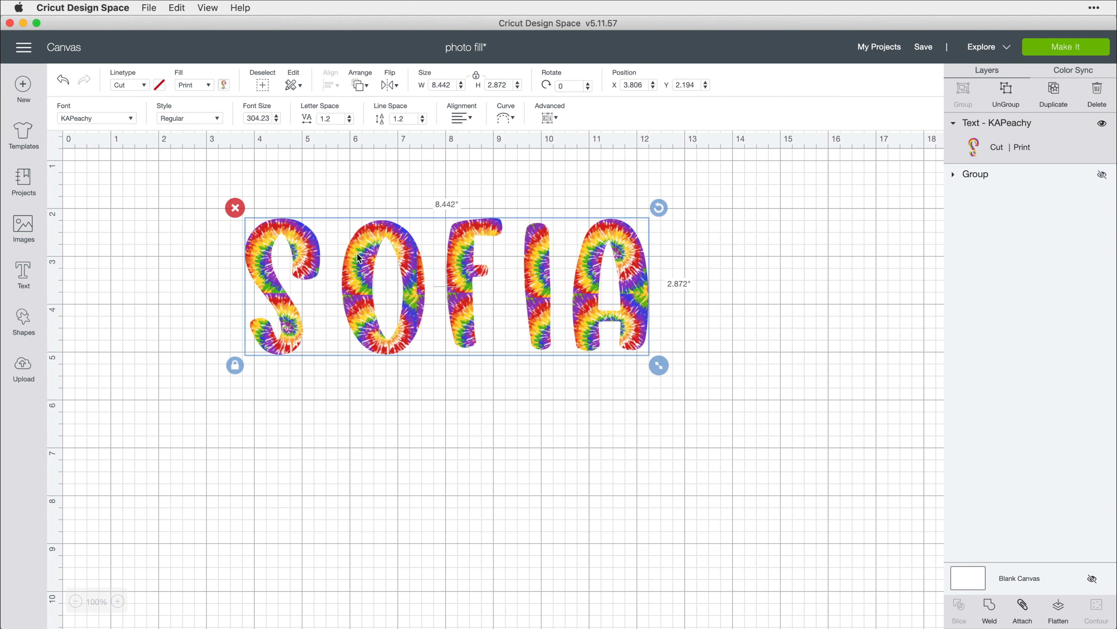
left_click(225, 85)
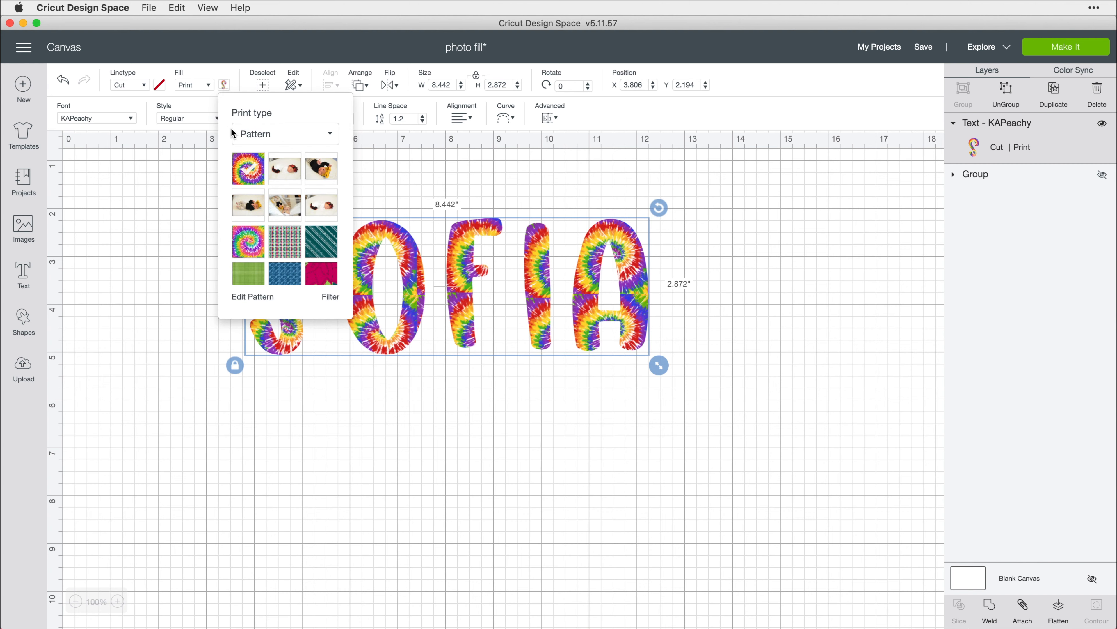
left_click(249, 298)
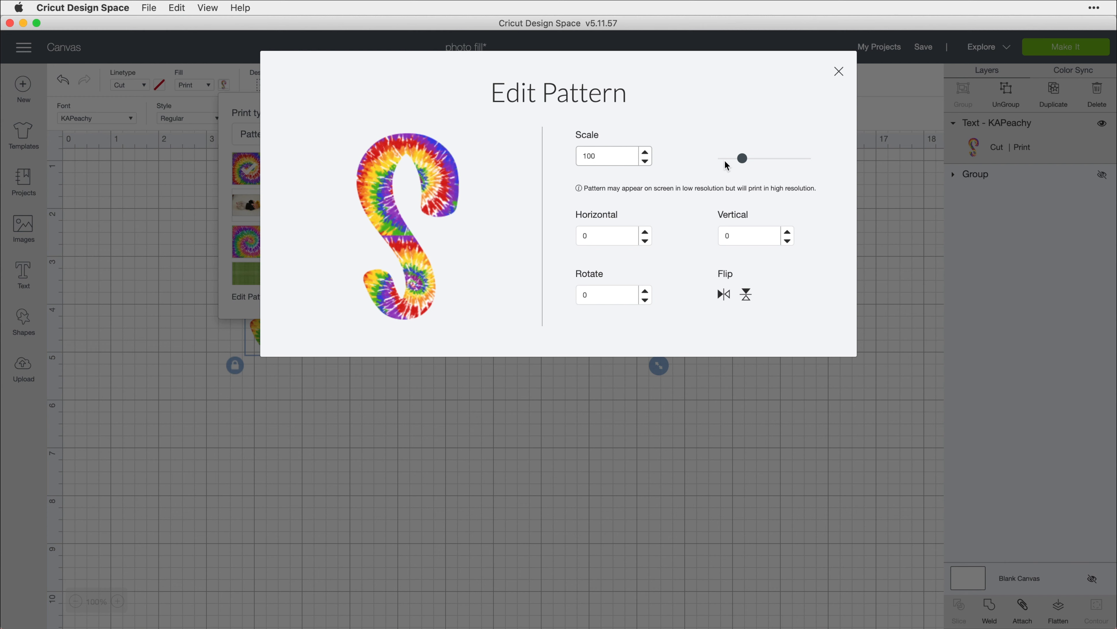
left_click(744, 159)
left_click_drag(744, 160, 757, 161)
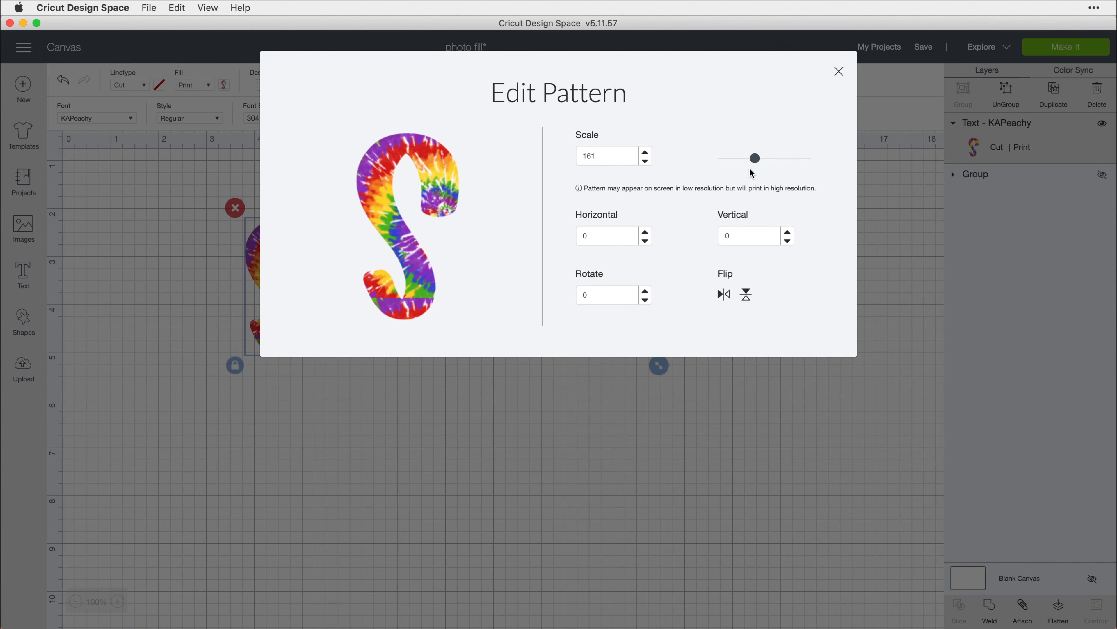
left_click_drag(757, 163, 765, 161)
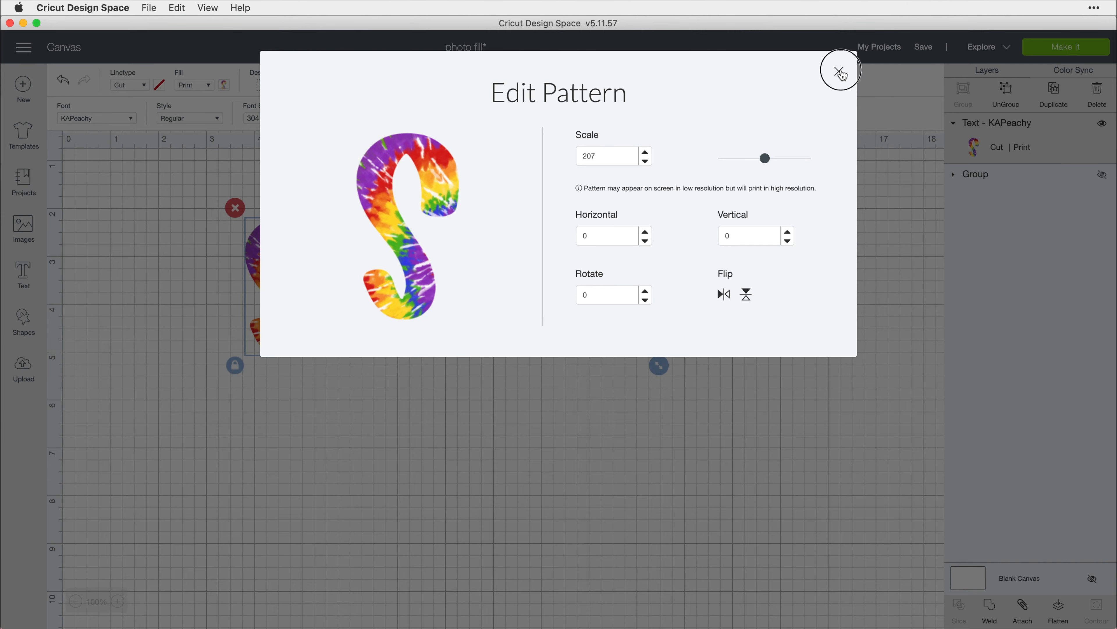
left_click(839, 72)
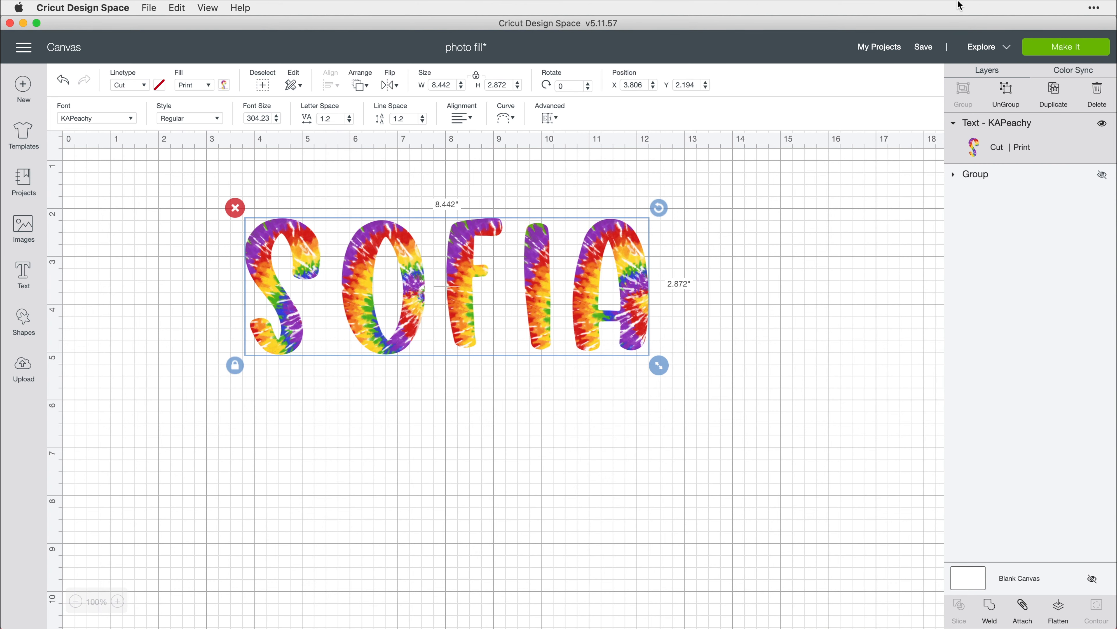
Step: Preview the patterned name on the cutting mat and return to the canvas
left_click(1064, 49)
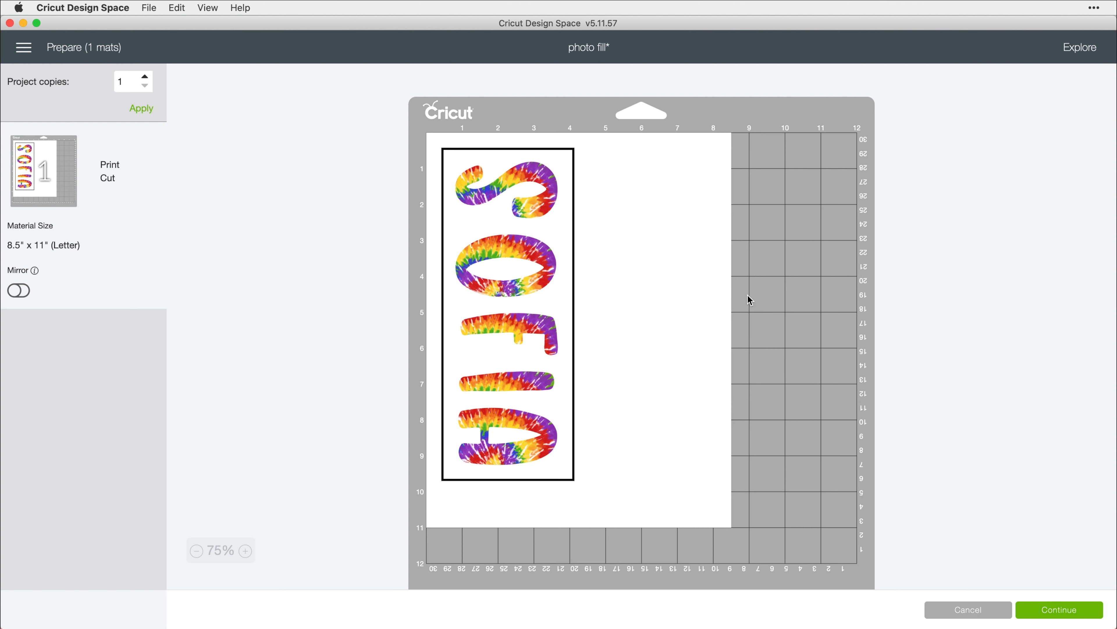
left_click(949, 611)
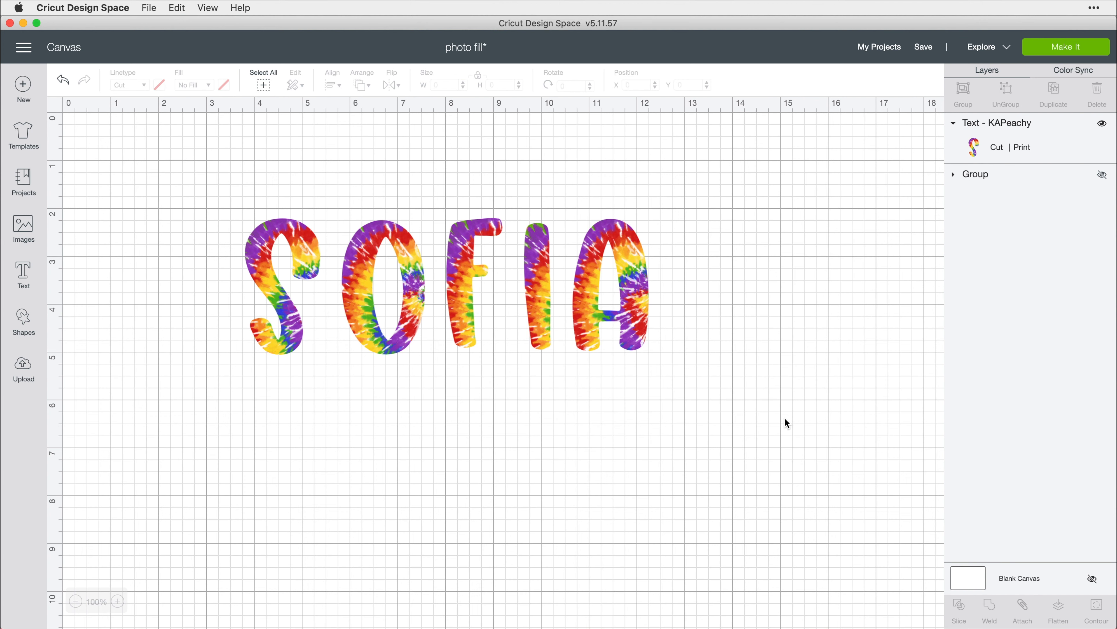
Step: Move the name to about X 2.1, Y 0.96 and add a letter E about 3.4 inches tall at about X 12.5, Y 2.4
left_click_drag(643, 305, 560, 245)
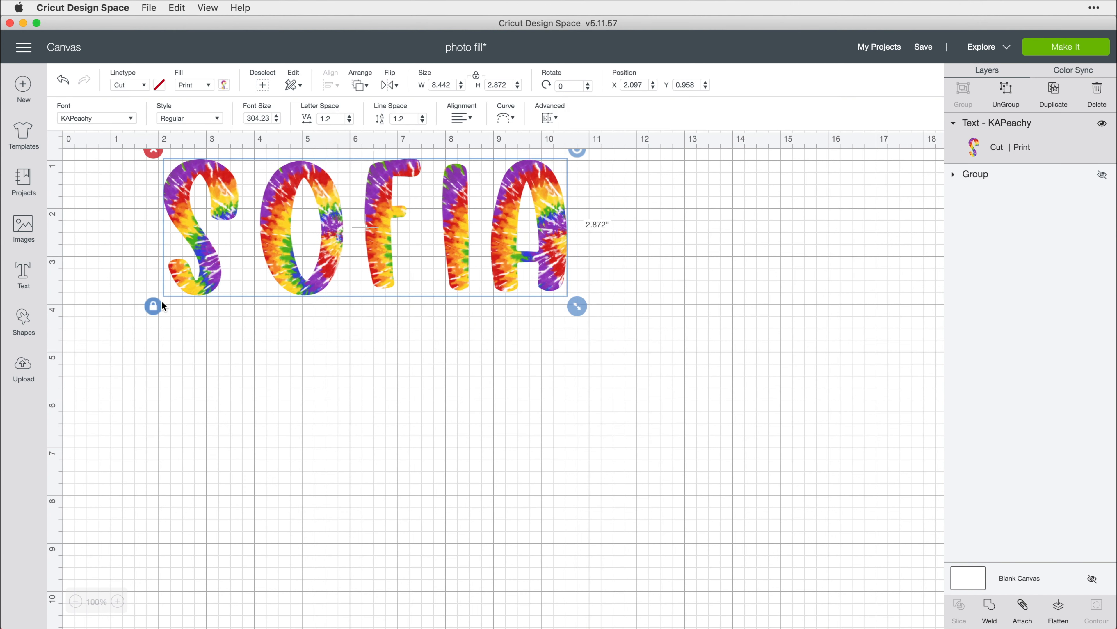
left_click(23, 274)
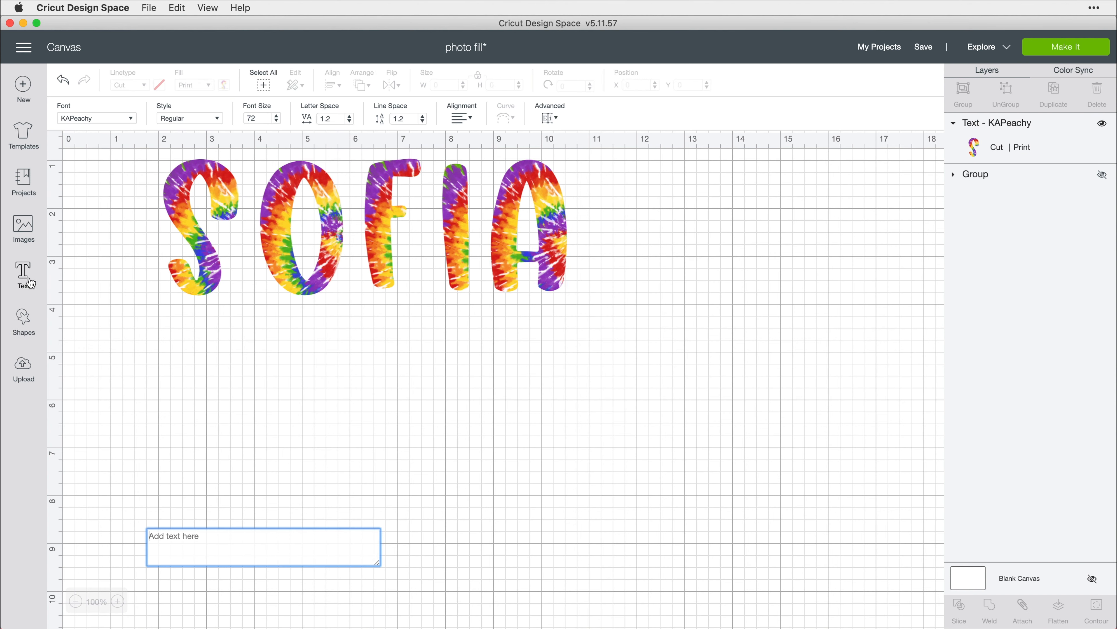
type("E")
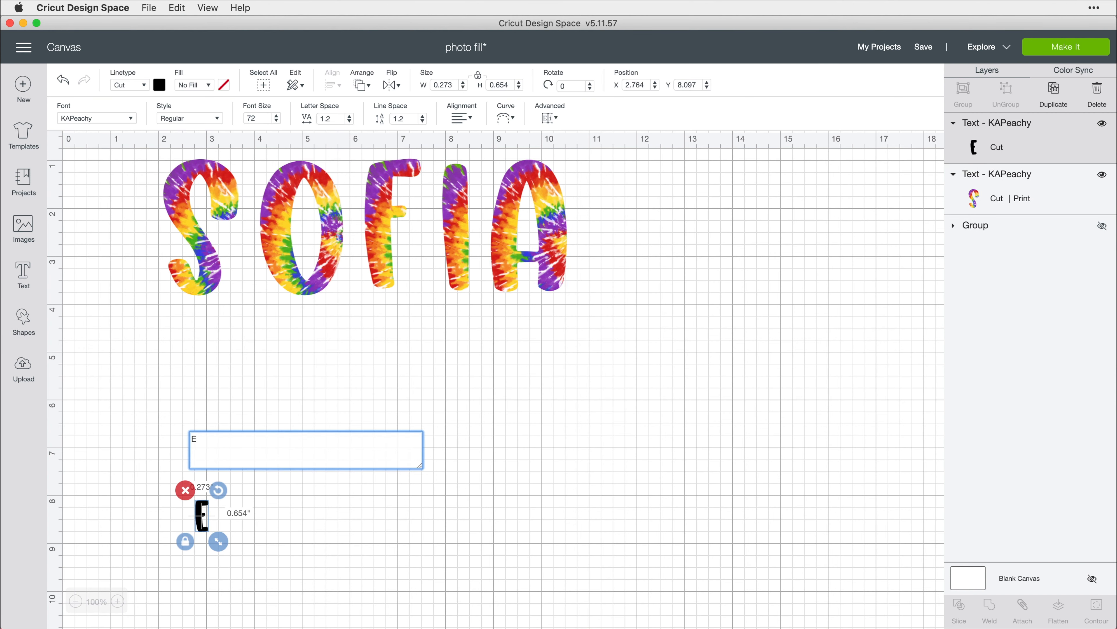
left_click(247, 545)
left_click_drag(207, 526, 572, 568)
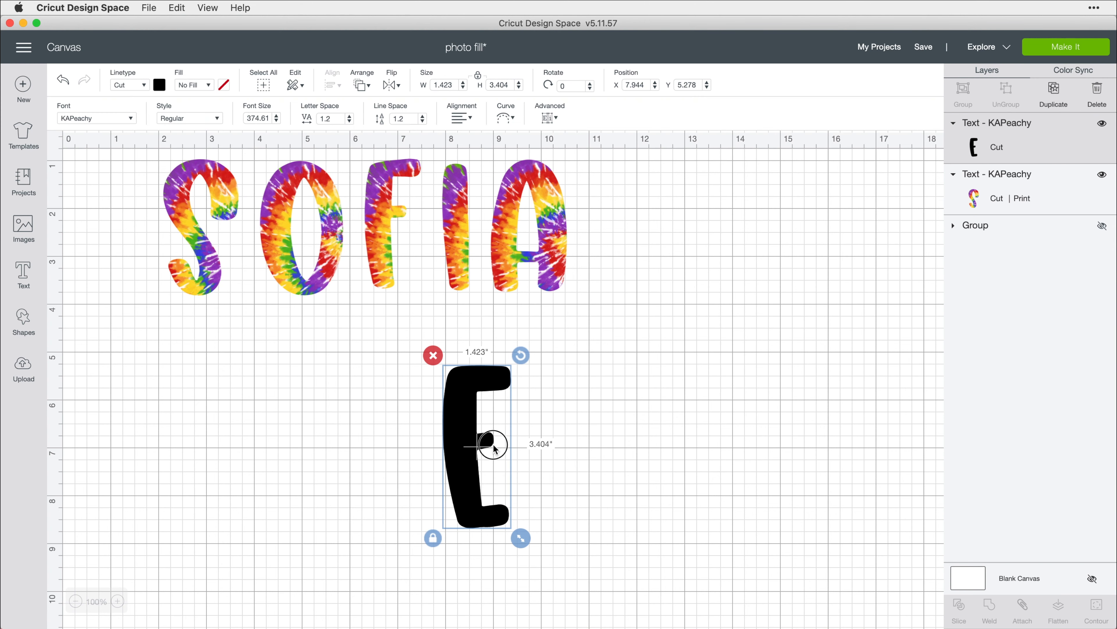
left_click_drag(492, 444, 693, 324)
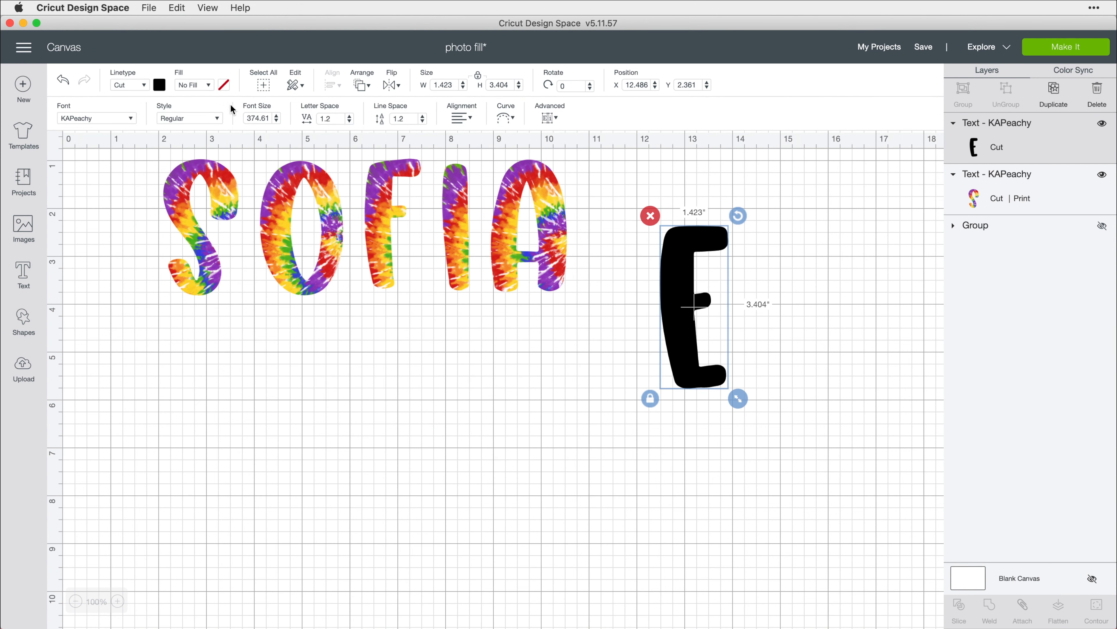
Step: Set the letter E's fill to Print with the uploaded baby photo pattern from the second row of patterns
left_click(196, 87)
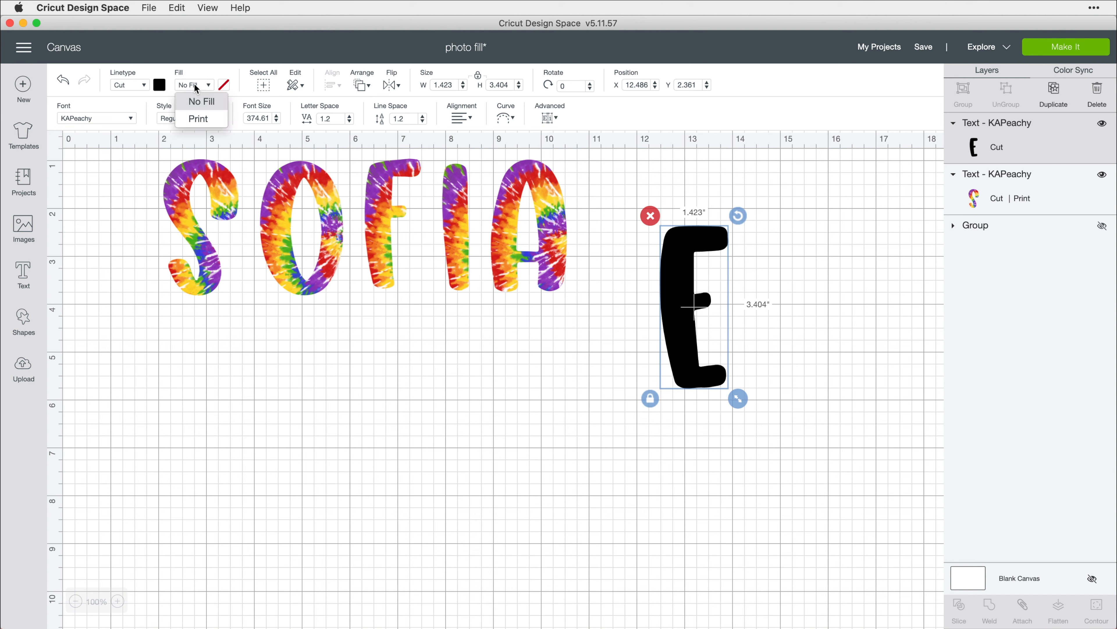
left_click(198, 119)
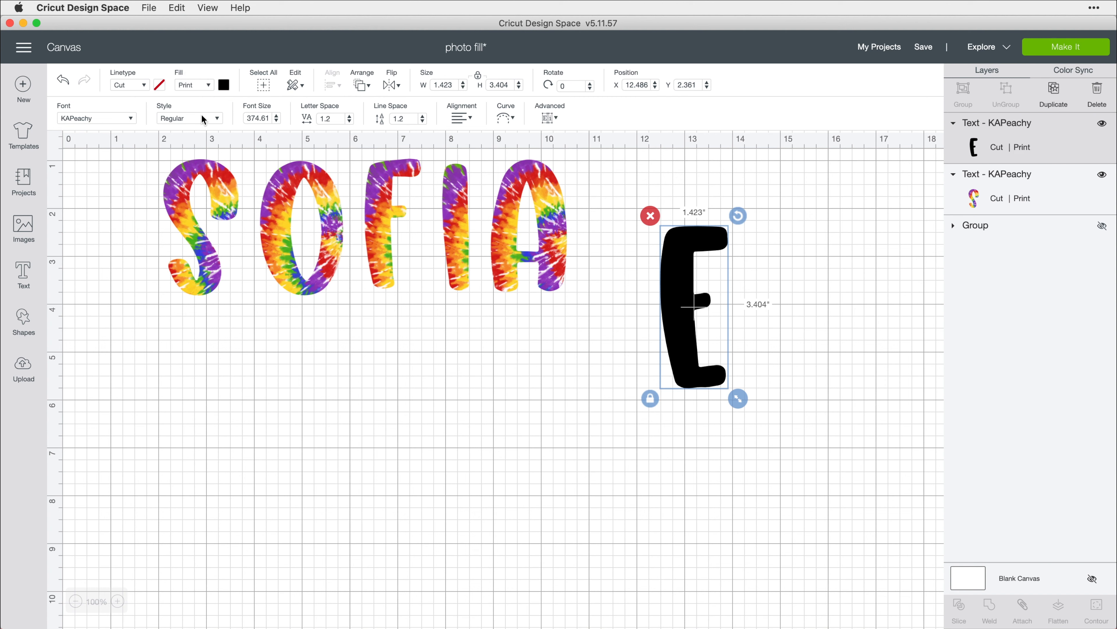
left_click(224, 84)
left_click(261, 135)
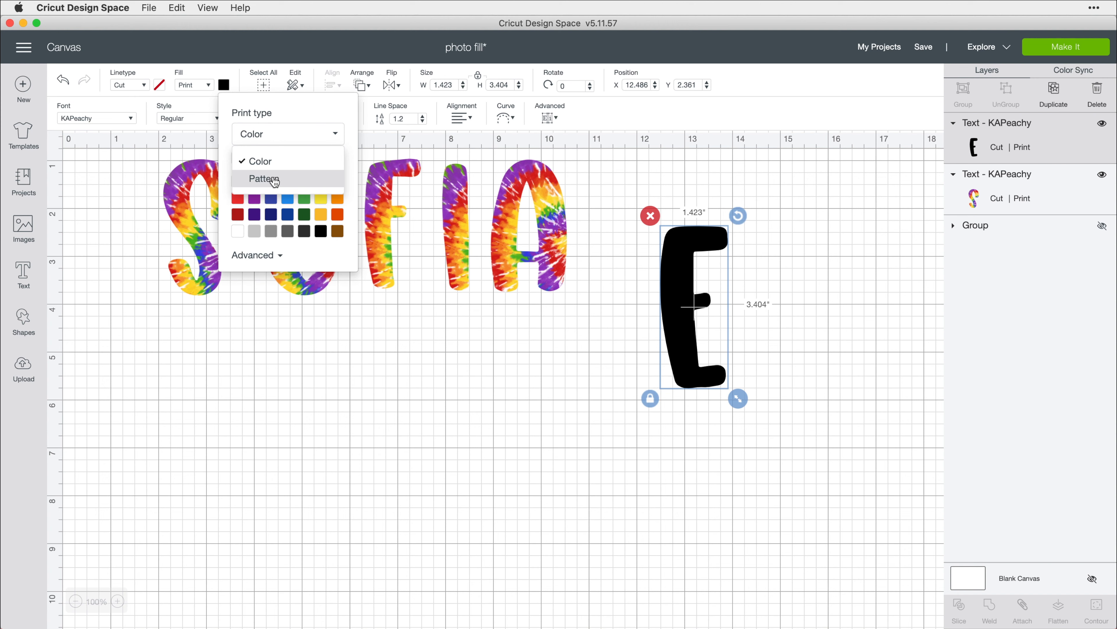
left_click(263, 178)
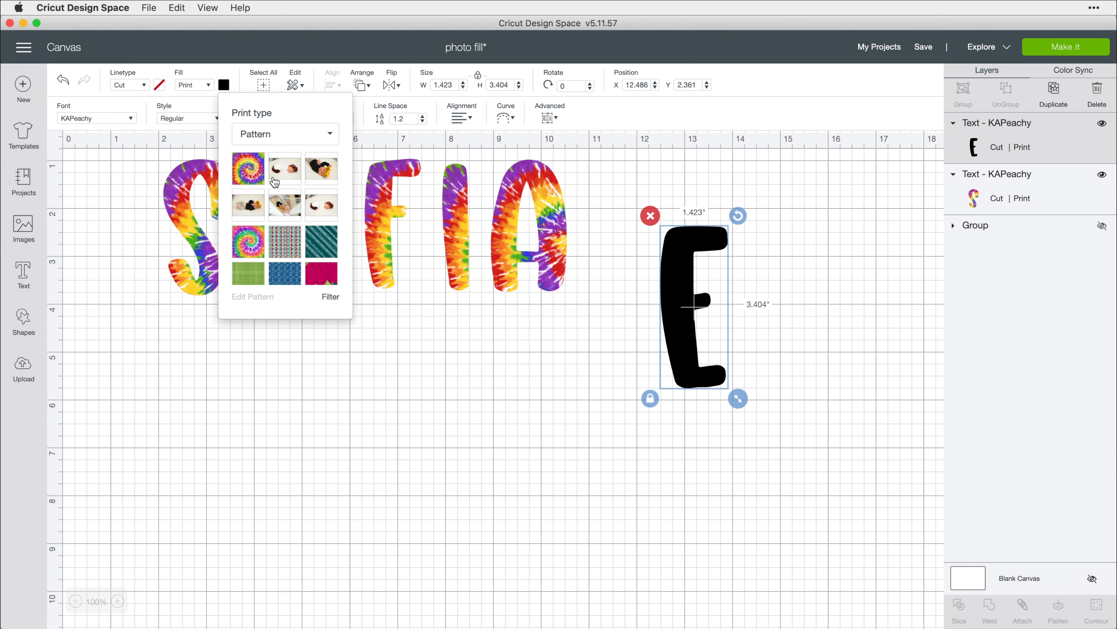
left_click(247, 210)
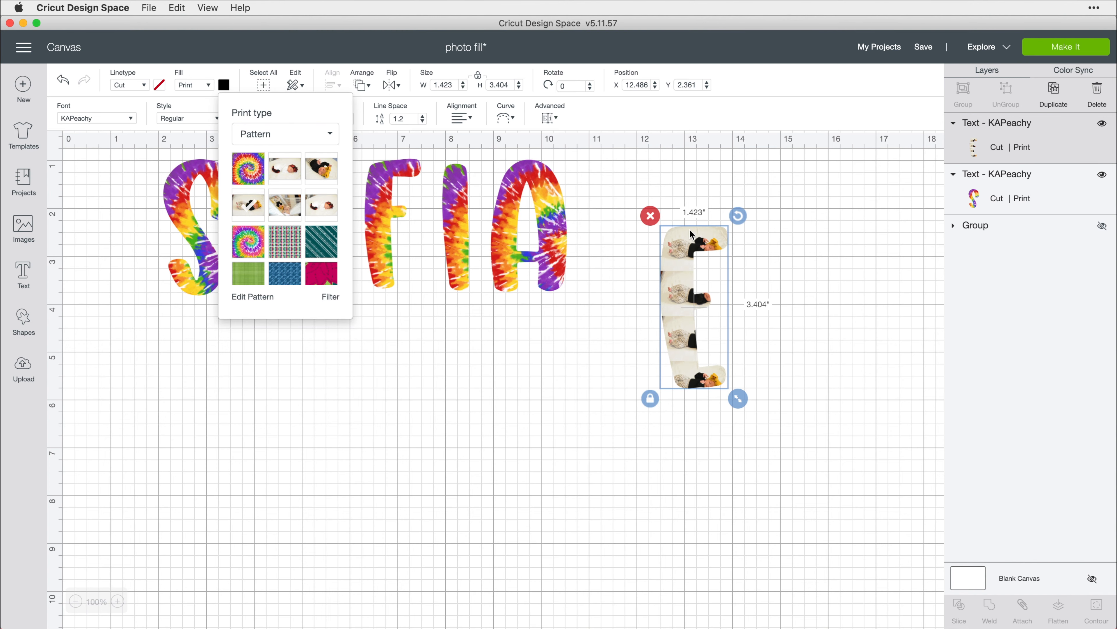
Step: Edit the photo pattern on the letter E, scaling it to 200, flipping it horizontally and rotating it 80
left_click(247, 299)
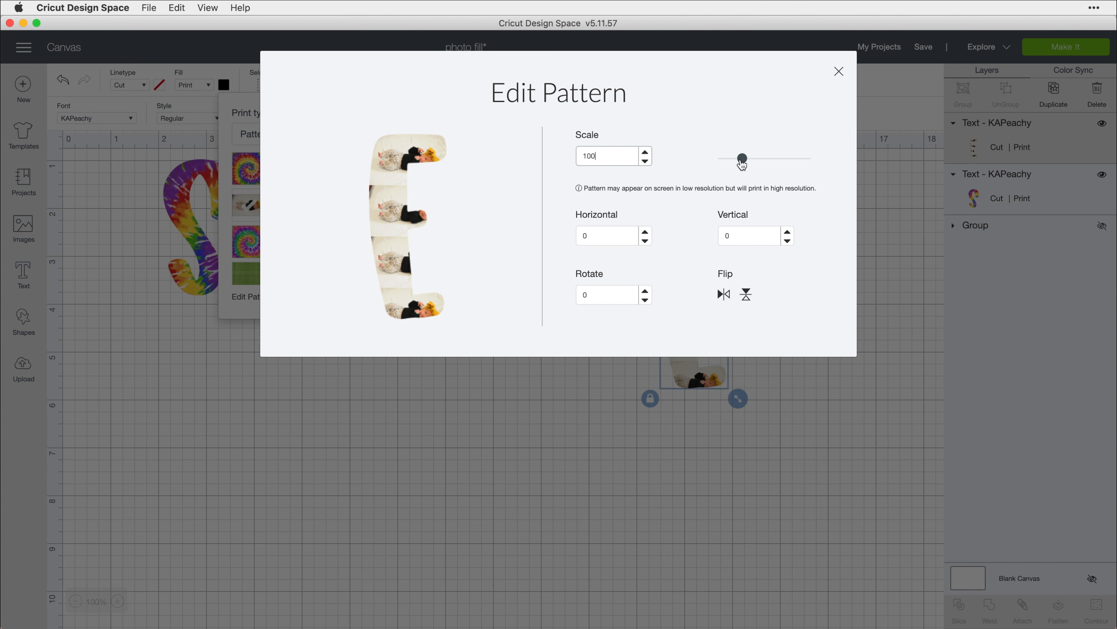
left_click_drag(742, 163, 763, 160)
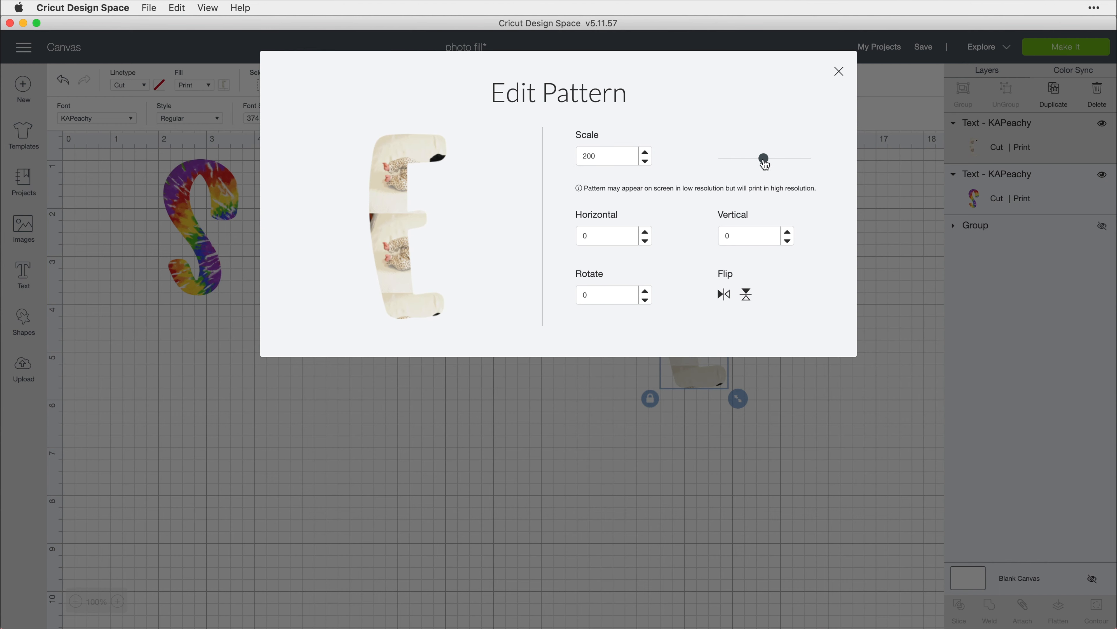
left_click(723, 294)
double_click(618, 294)
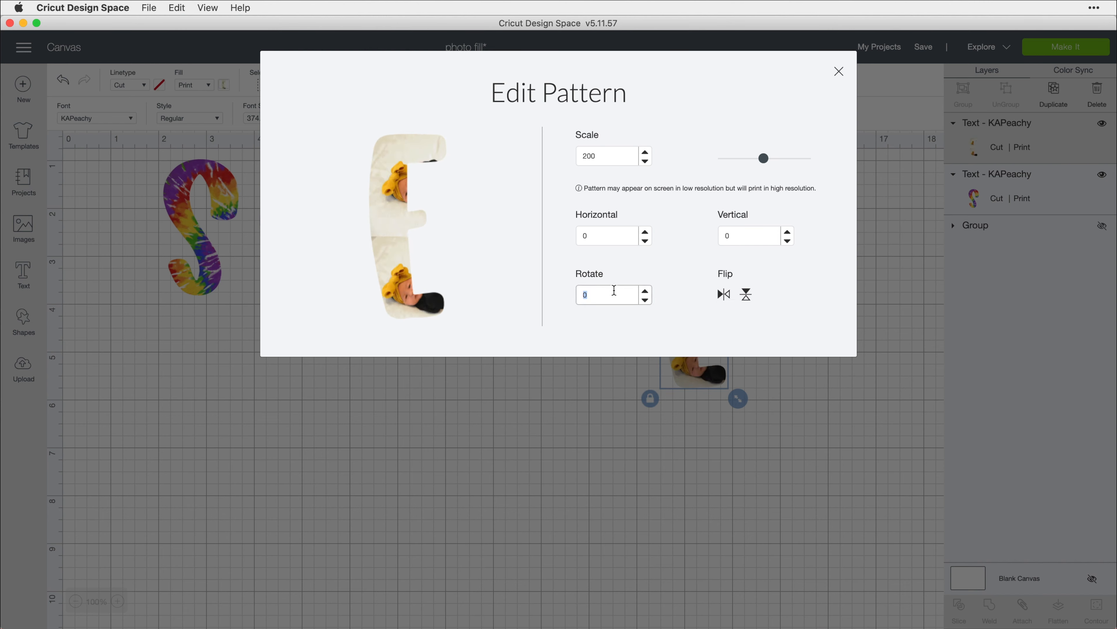
type("80")
key("Tab")
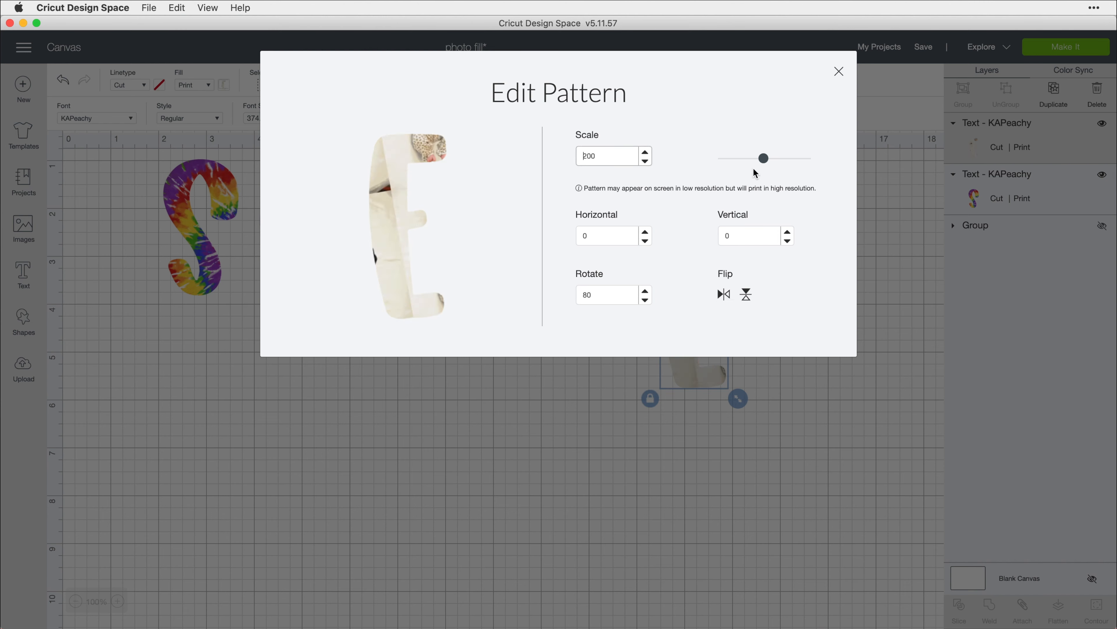
Step: Shift the photo pattern within the letter E by setting its horizontal offset to -130
key("Tab")
type("-100")
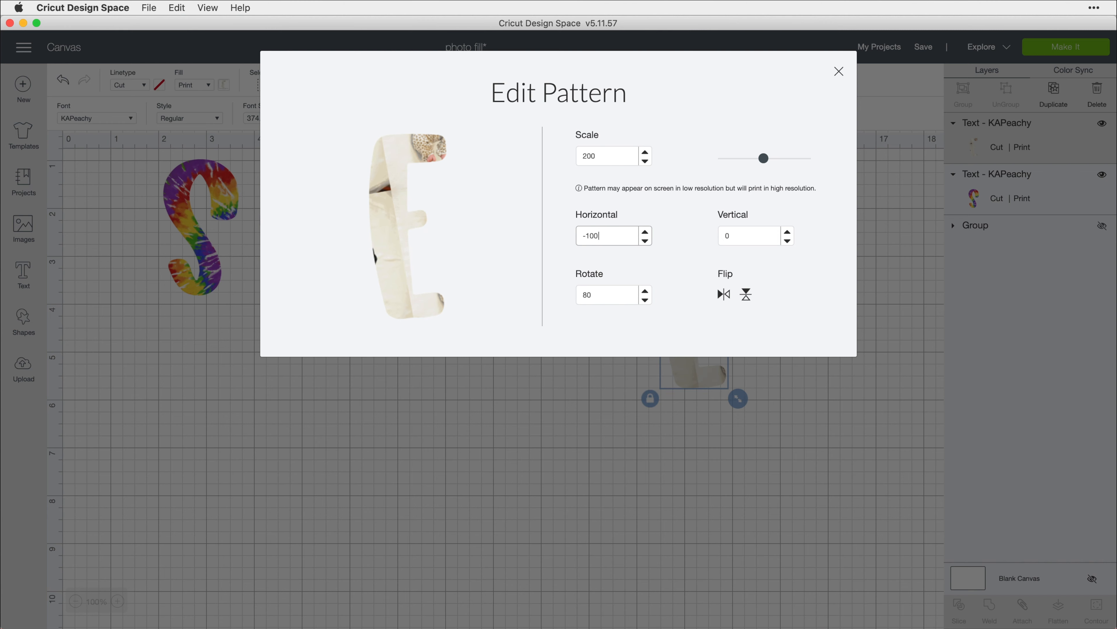
key("Tab")
double_click(621, 237)
type("-150")
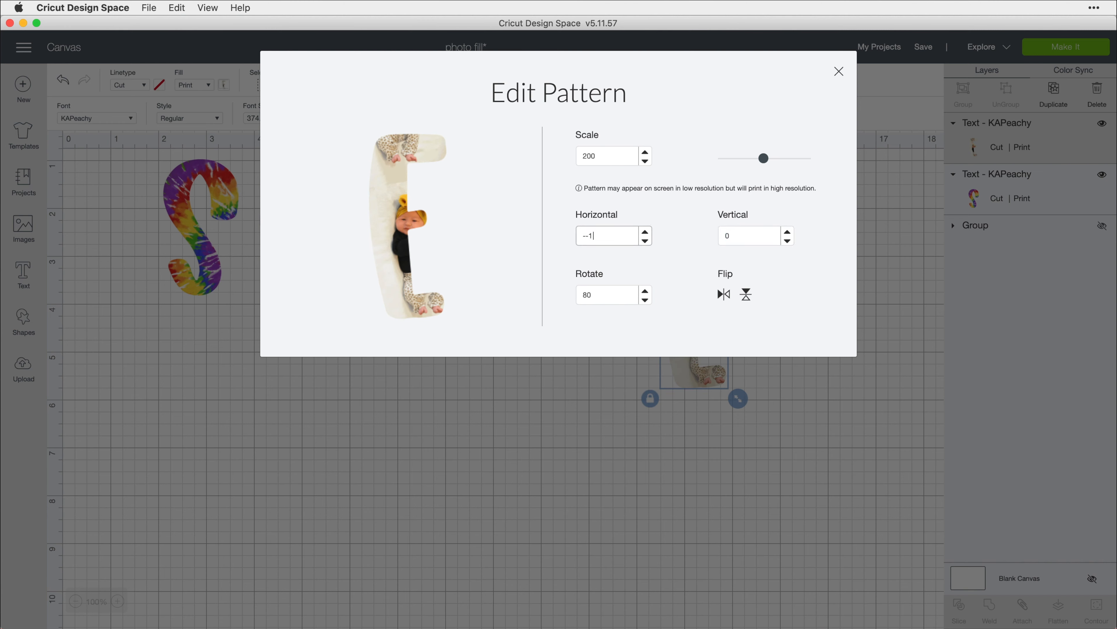
key("Tab")
left_click(591, 238)
type("-130")
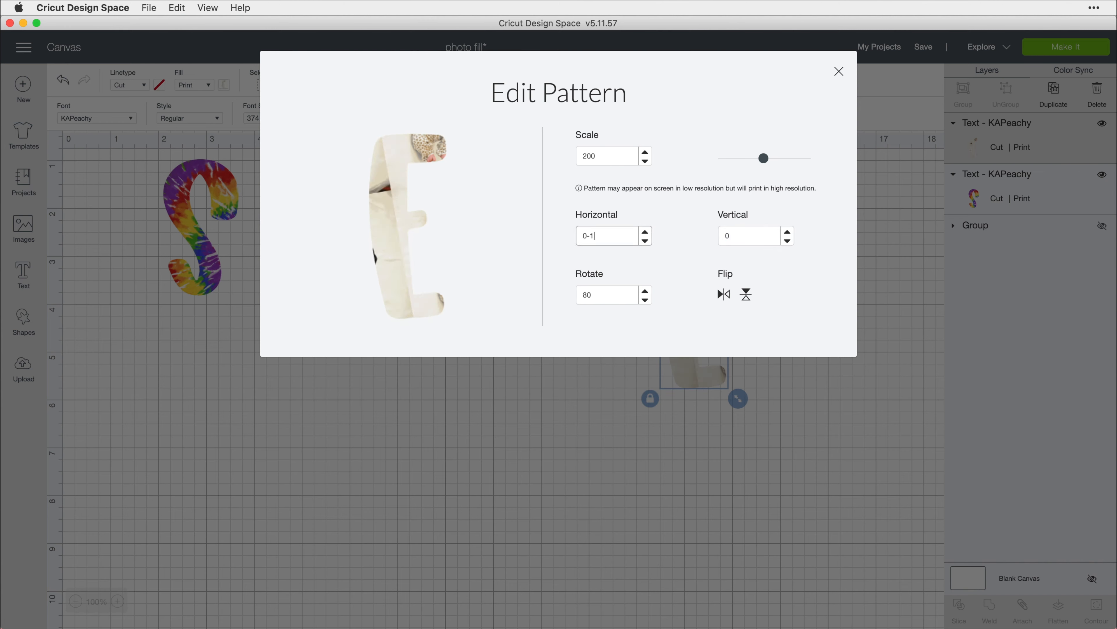
key("BackSpace")
key("Tab")
Step: Enlarge the photo pattern's scale to 261 and set its vertical offset to 50
left_click_drag(763, 158, 774, 163)
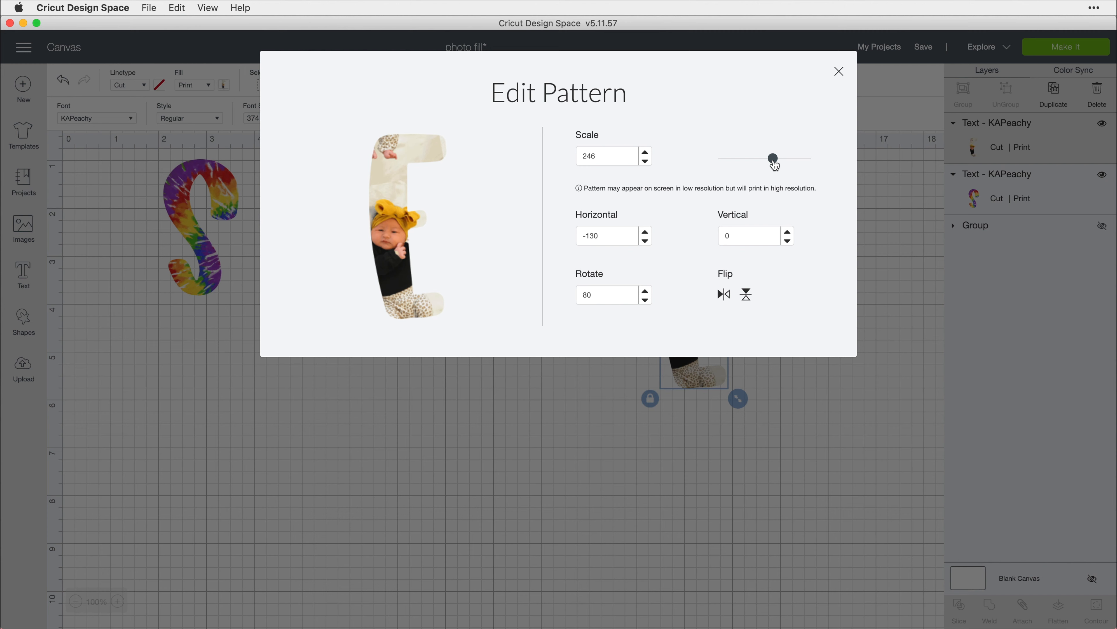
left_click_drag(775, 165, 778, 165)
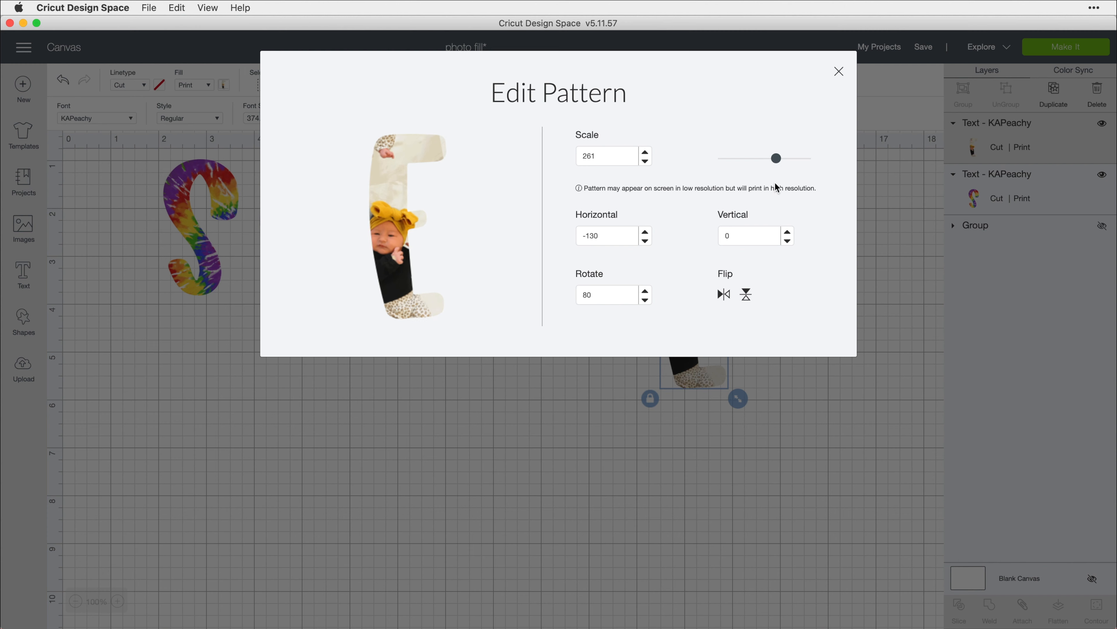
left_click(750, 232)
type("50")
key("Tab")
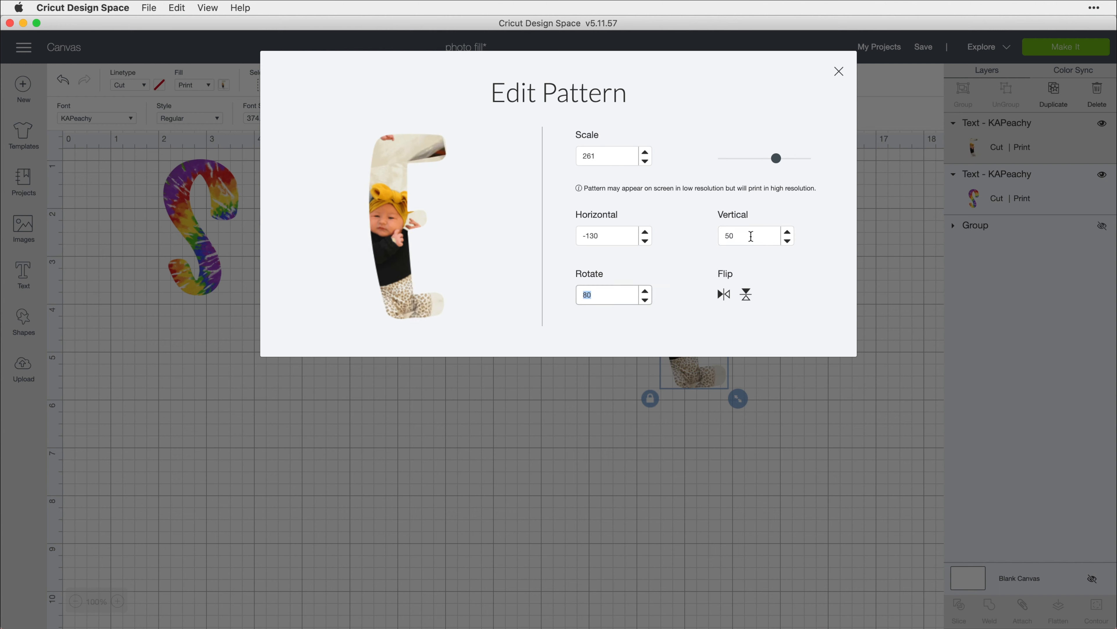
Step: Adjust the photo pattern's vertical offset through 100 and 125 to 135
left_click(749, 235)
type("100")
key("Tab")
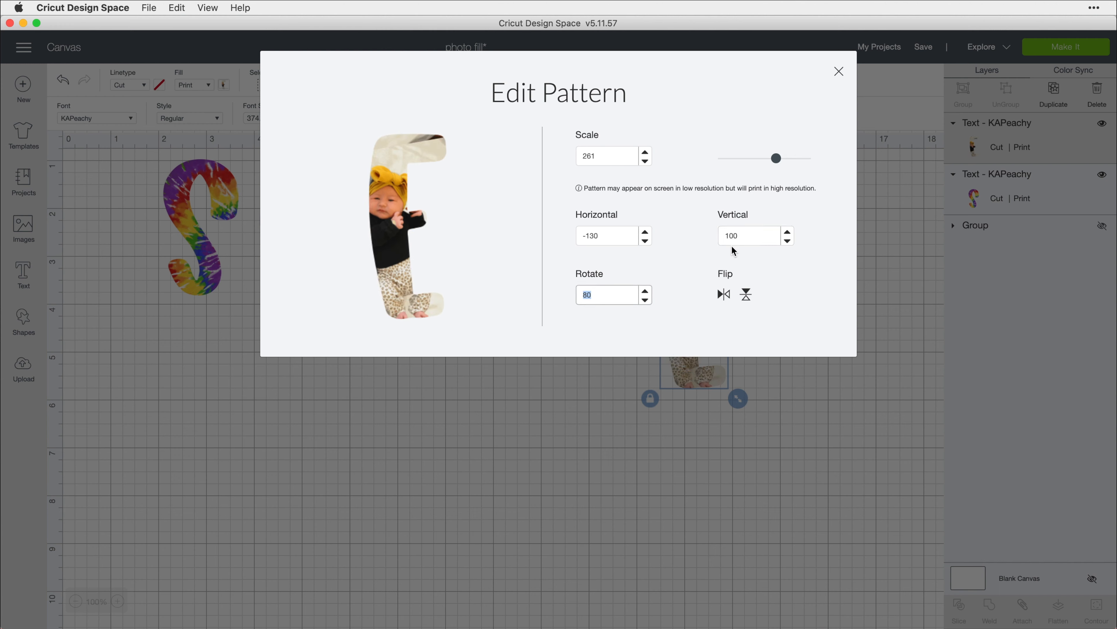
left_click(744, 238)
type("125")
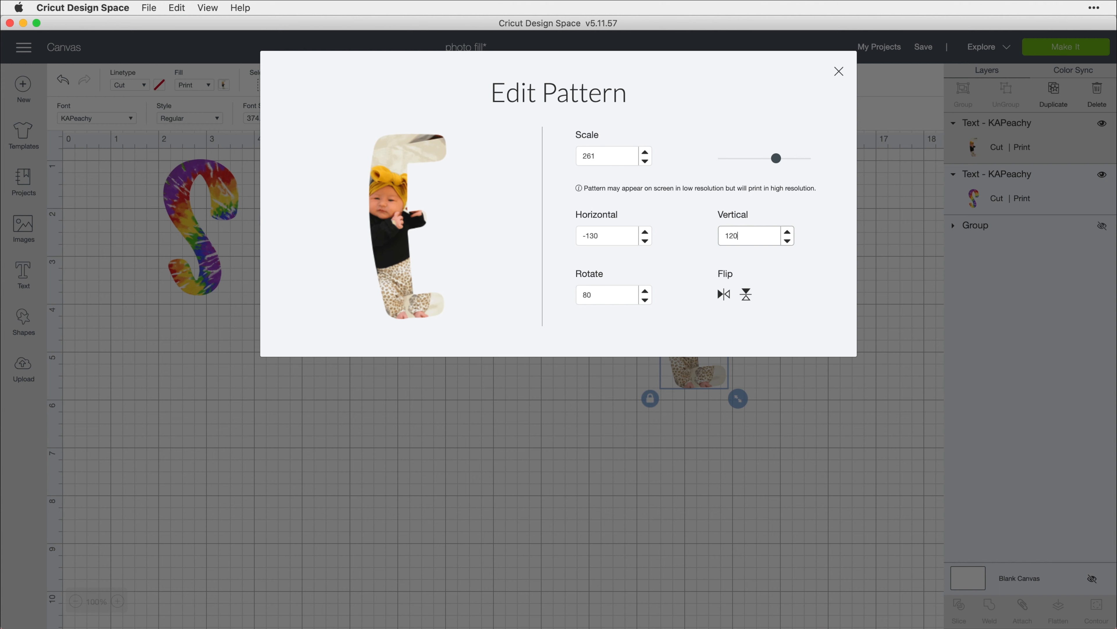
key("Tab")
left_click(743, 238)
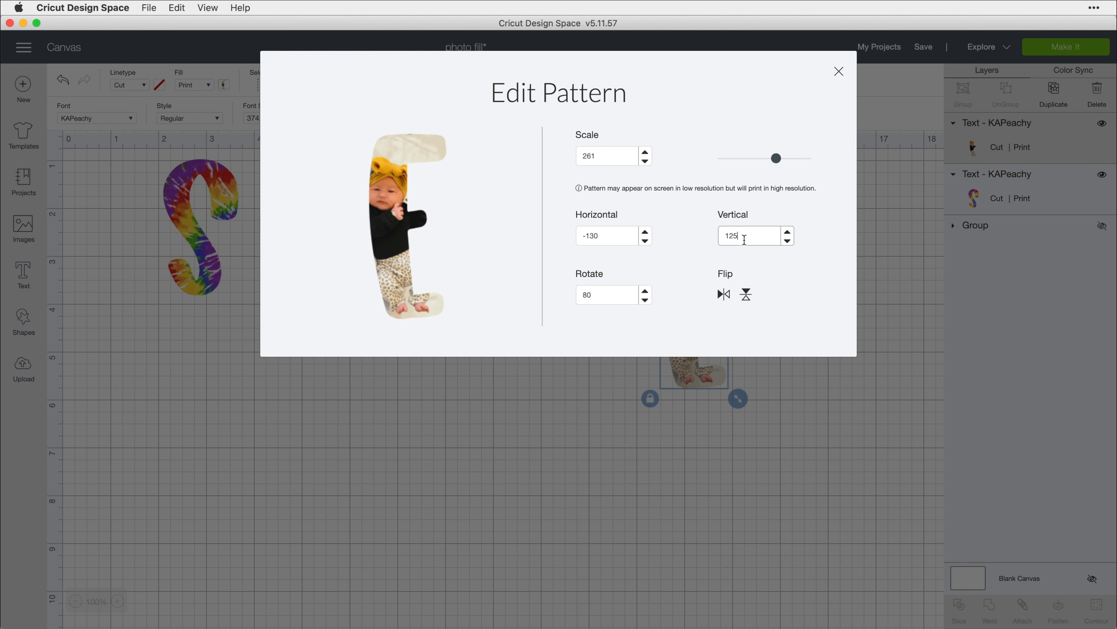
type("135")
key("Tab")
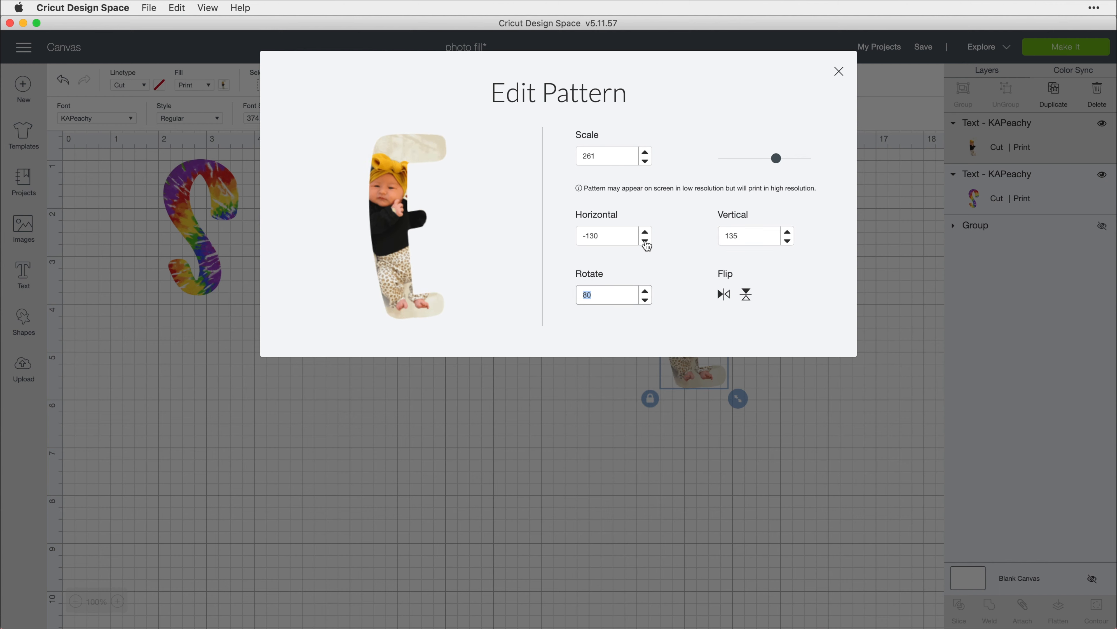
Step: Fine-tune the photo pattern's horizontal offset to -124 and close the pattern editor
left_click(645, 233)
left_click(645, 234)
left_click(645, 233)
left_click(645, 234)
left_click(646, 233)
left_click(645, 234)
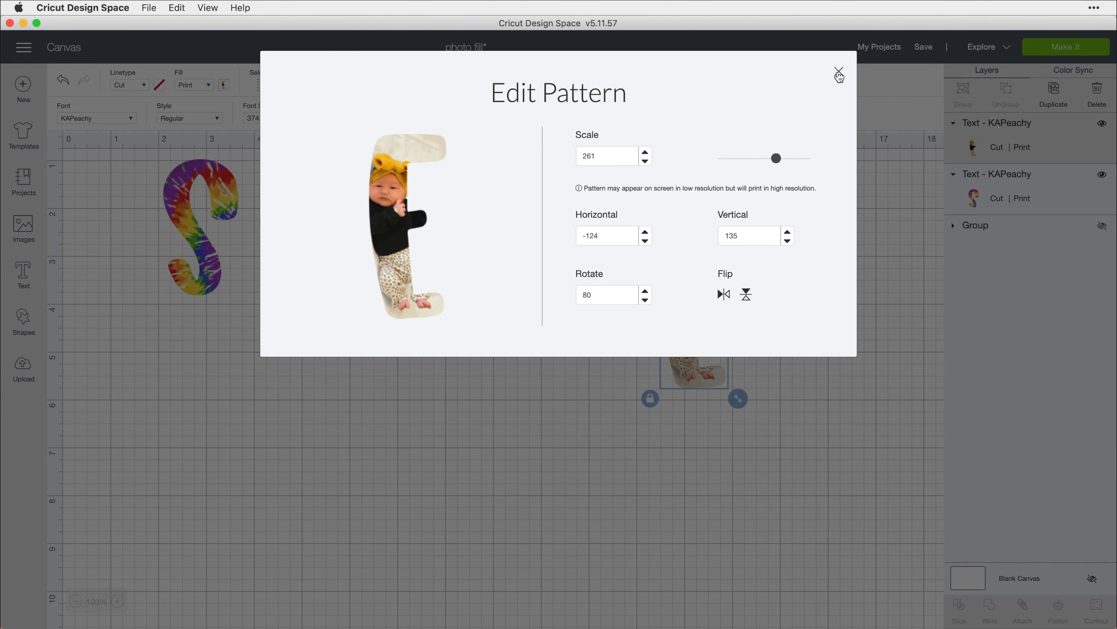
left_click(839, 71)
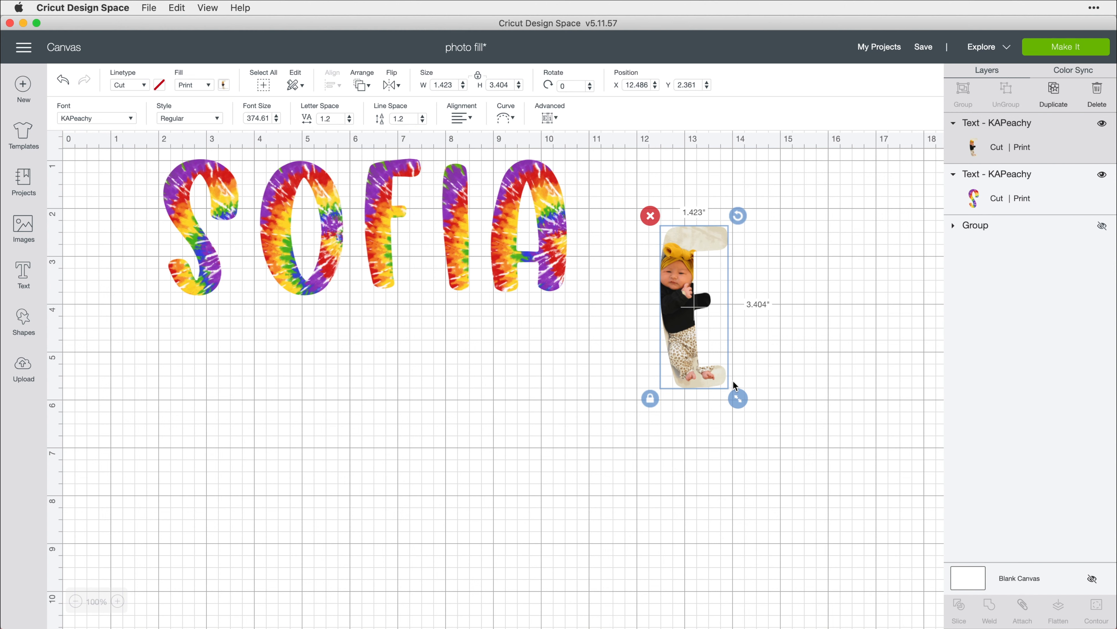
Step: Move the photo-filled E to about X 12.4, Y 1.1 and show the hidden group layer
left_click_drag(681, 342, 678, 283)
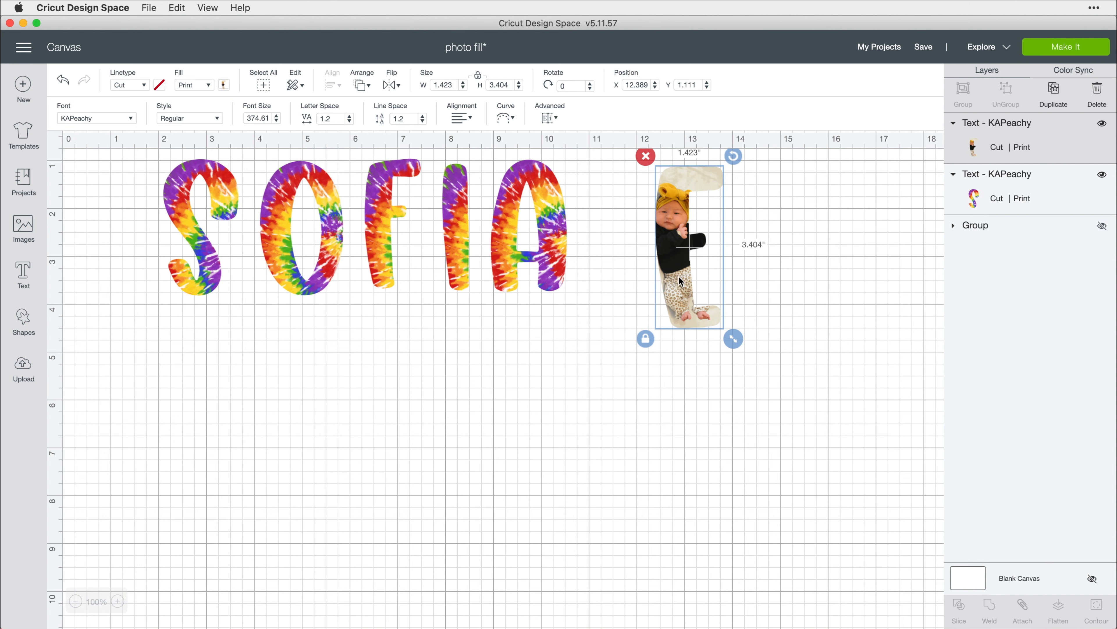
left_click(908, 231)
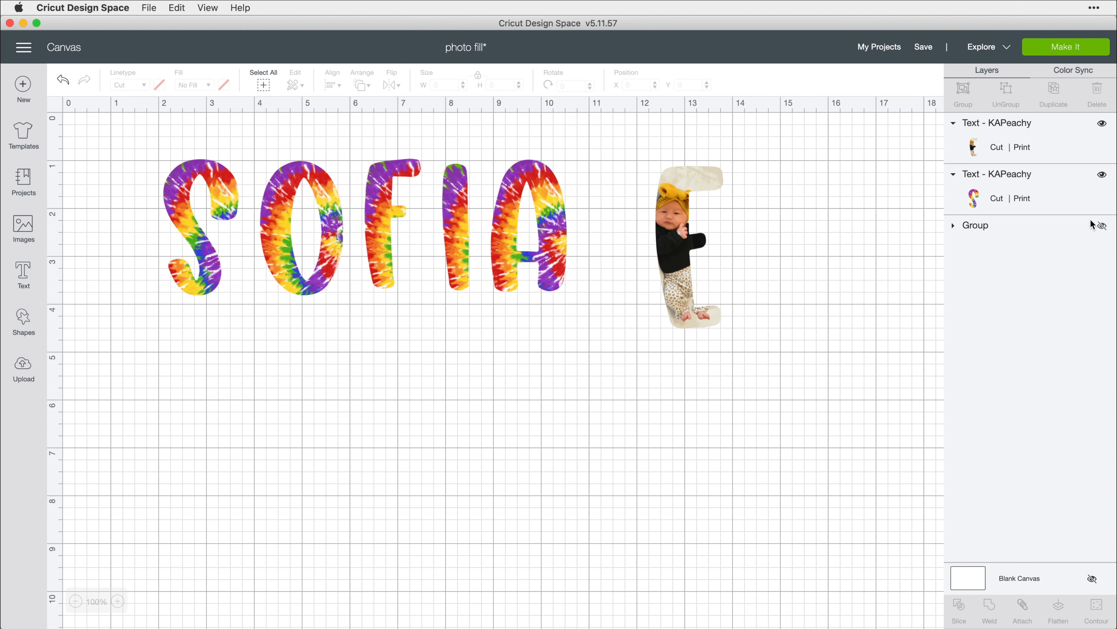
left_click(1100, 225)
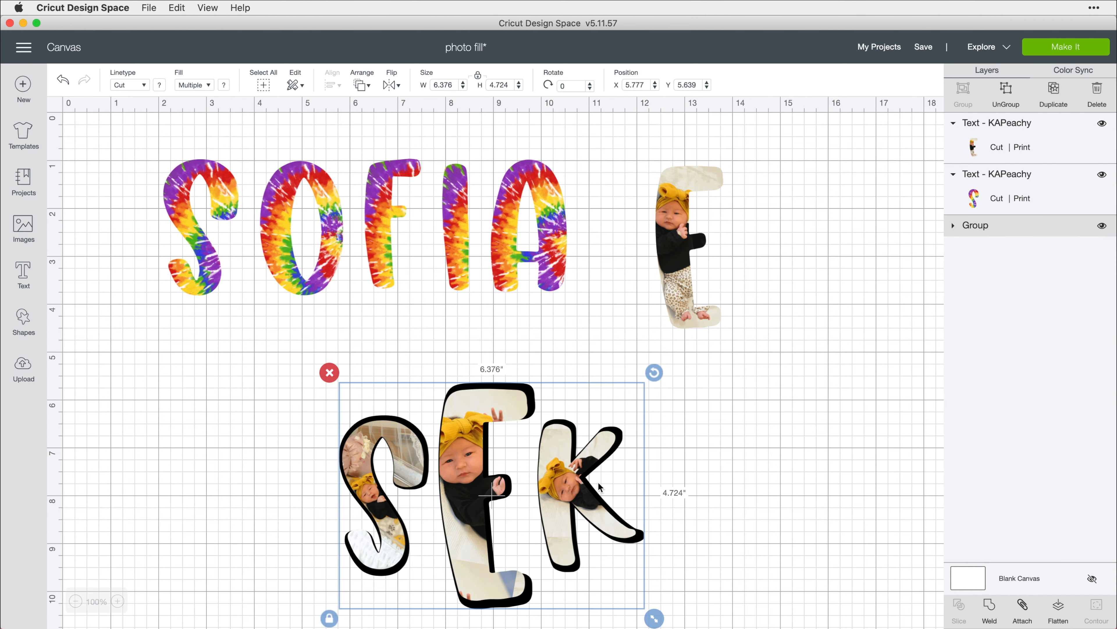
Step: Move the SEK monogram group to about X 3.8, Y 4.5 and enlarge it to about 7.75 by 5.74 inches
left_click_drag(599, 487, 506, 430)
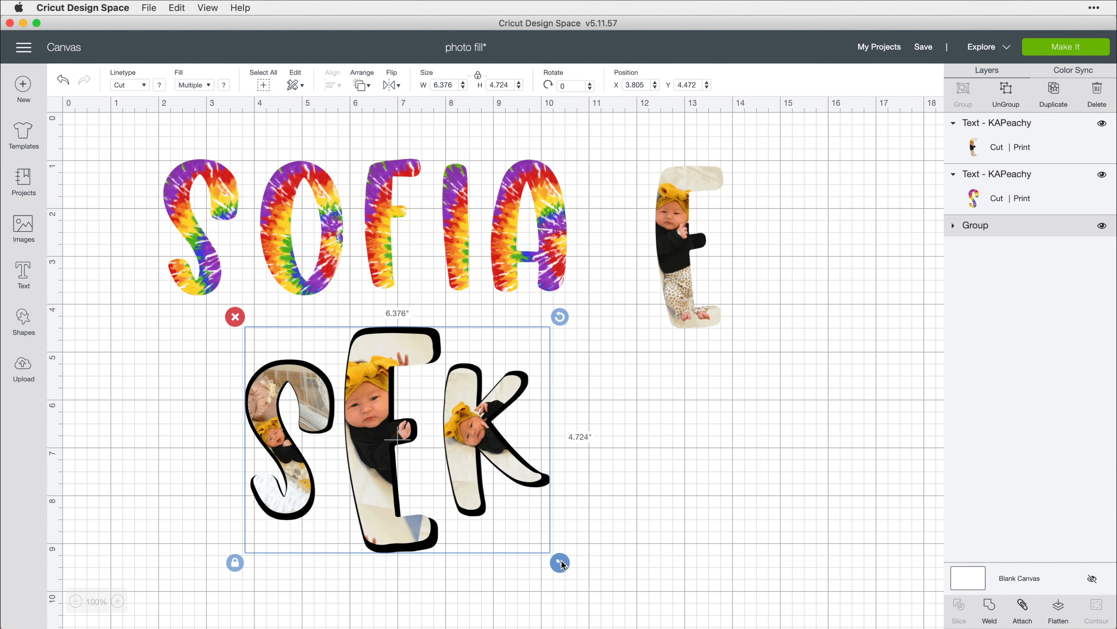
left_click_drag(562, 564, 627, 612)
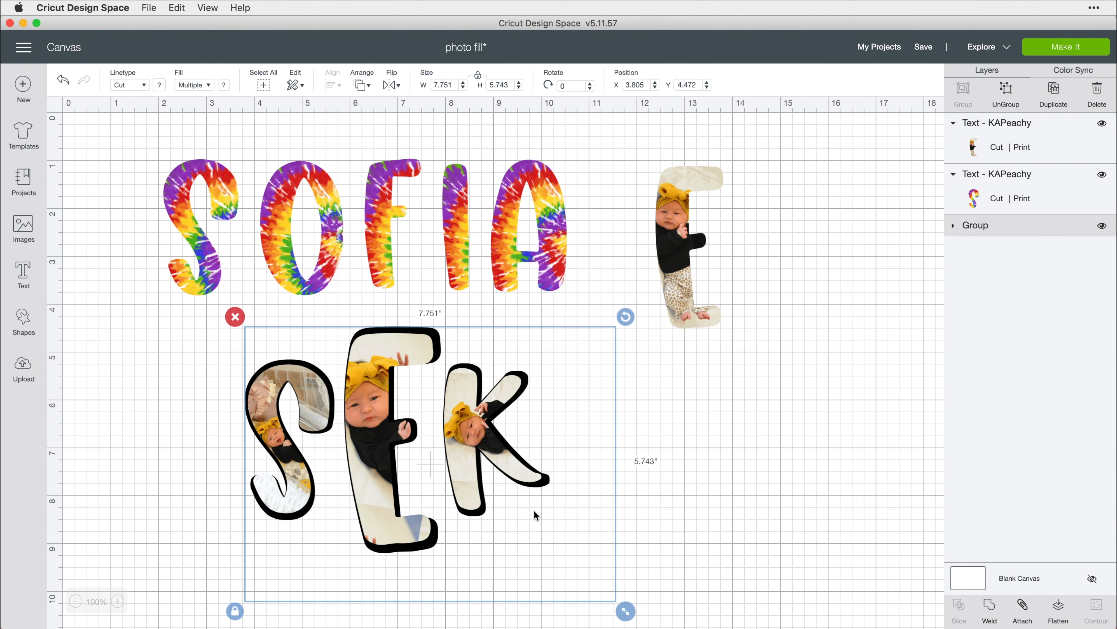
left_click(673, 557)
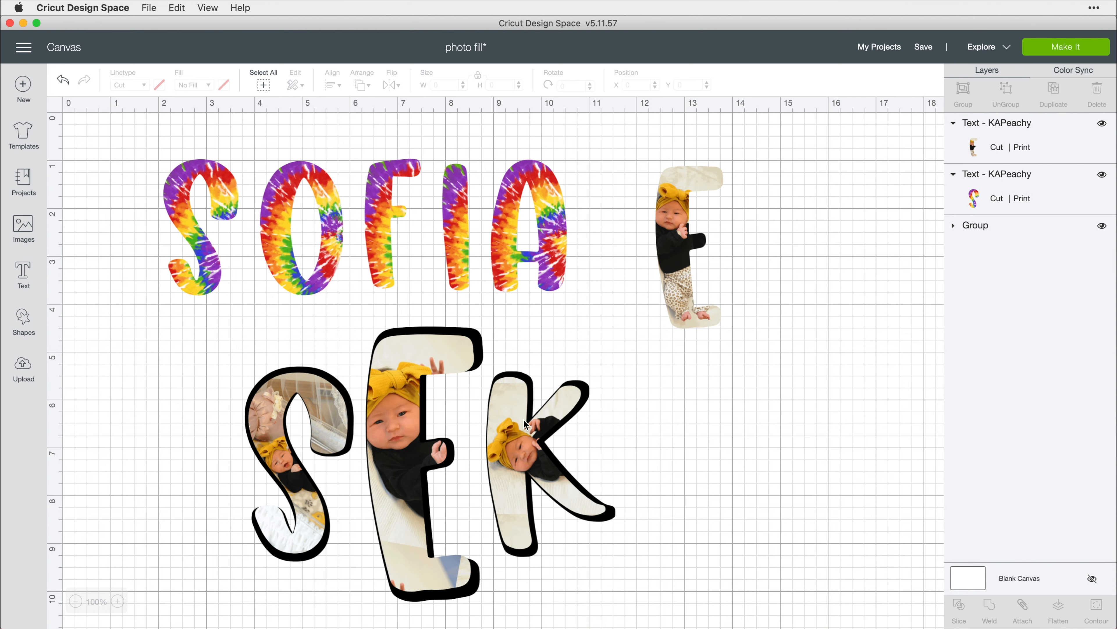
scroll(524, 419, "down", 2)
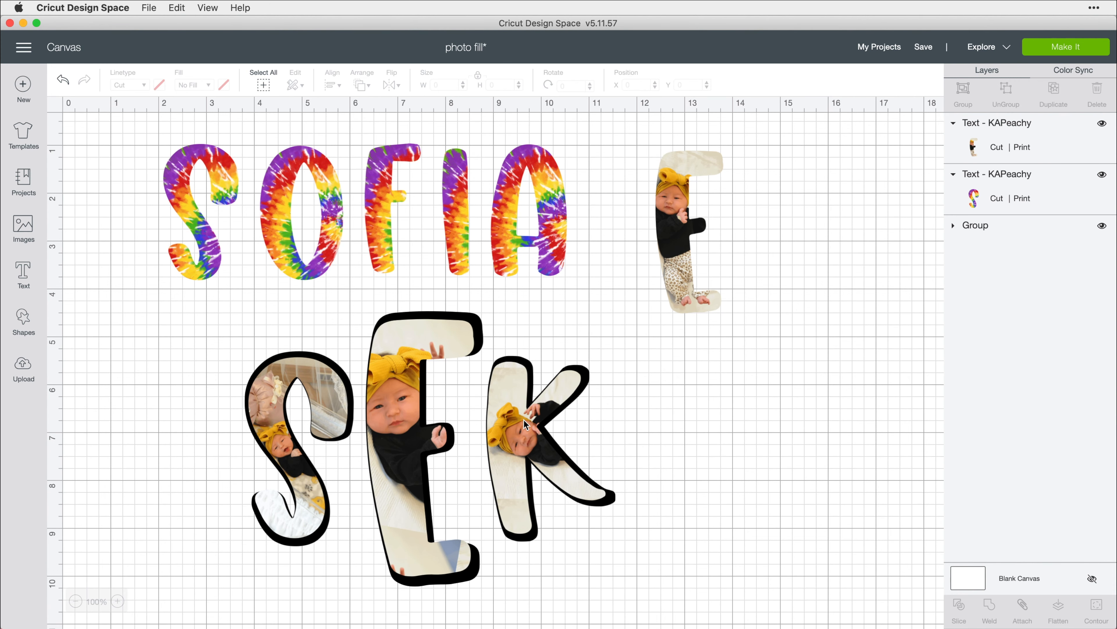